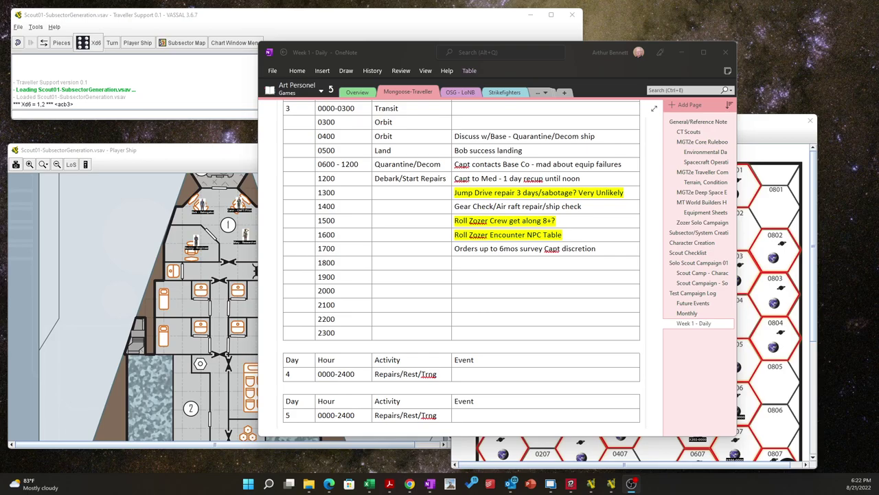
- Scroll up and down through the Week 1 - Daily log tables to review the entries
{"action": "scroll", "coordinate": [421, 264], "scroll_direction": "up", "scroll_amount": 4}
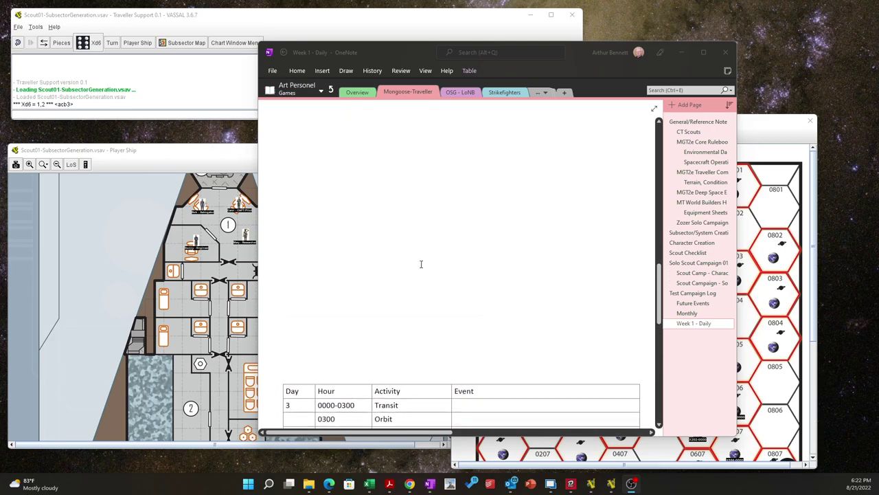
{"action": "scroll", "coordinate": [421, 264], "scroll_direction": "down", "scroll_amount": 2}
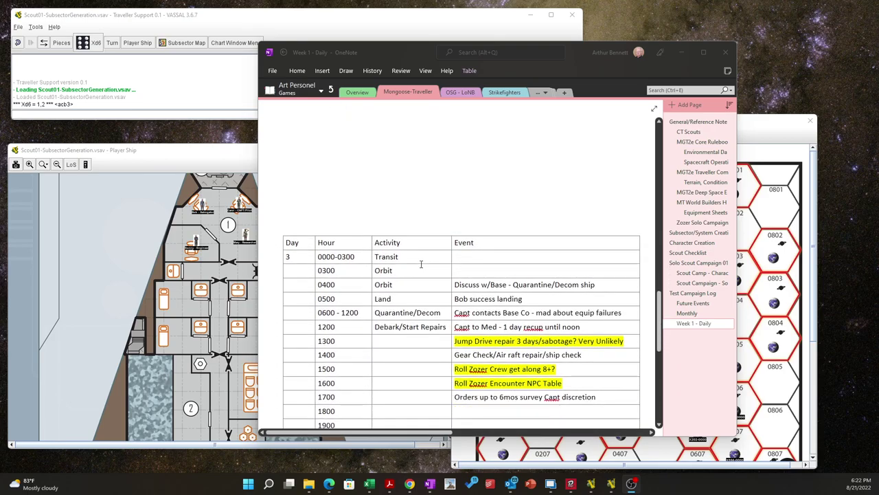
{"action": "scroll", "coordinate": [421, 263], "scroll_direction": "down", "scroll_amount": 4}
{"action": "scroll", "coordinate": [421, 264], "scroll_direction": "up", "scroll_amount": 2}
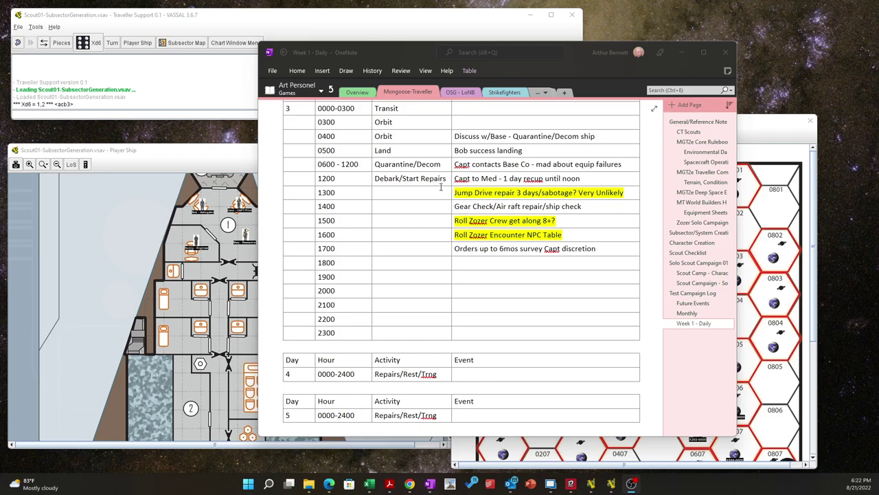
{"action": "scroll", "coordinate": [439, 186], "scroll_direction": "down", "scroll_amount": 5}
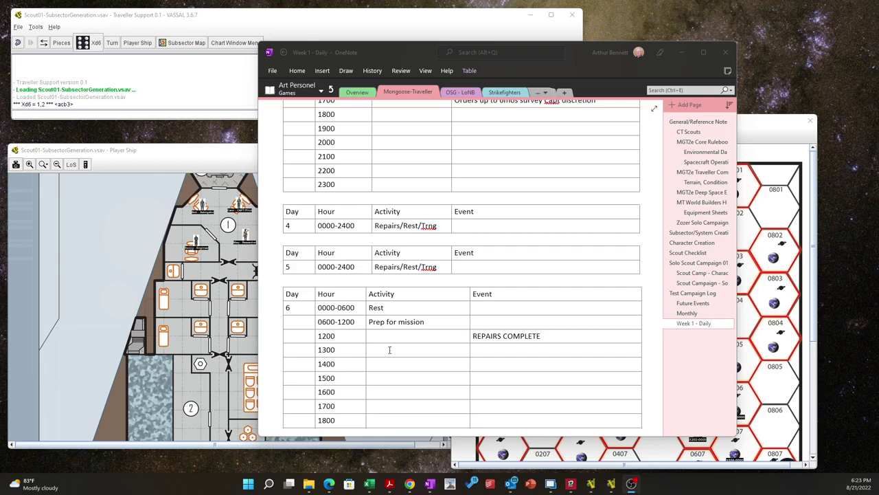
{"action": "scroll", "coordinate": [388, 350], "scroll_direction": "up", "scroll_amount": 5}
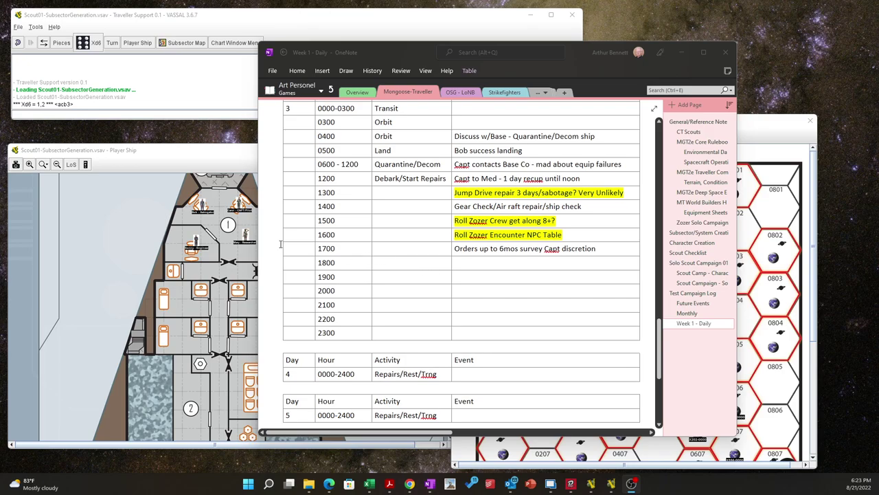
- Widen the daily log window, move it up and right, and drag the Scout Checklist window in
{"action": "mouse_move", "coordinate": [257, 251]}
{"action": "left_mouse_down"}
{"action": "mouse_move", "coordinate": [288, 251]}
{"action": "mouse_move", "coordinate": [24, 239]}
{"action": "mouse_move", "coordinate": [166, 260]}
{"action": "mouse_move", "coordinate": [263, 246]}
{"action": "left_mouse_up"}
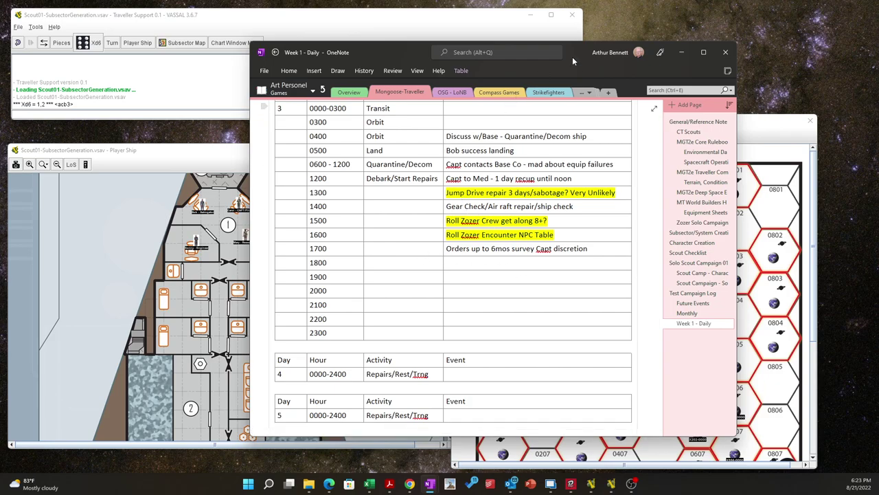
{"action": "left_click_drag", "start_coordinate": [573, 56], "coordinate": [691, 29]}
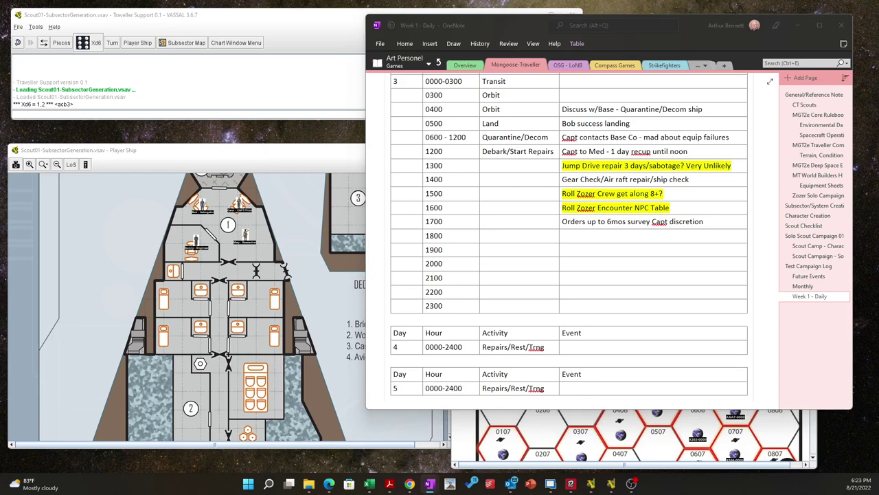
{"action": "left_click_drag", "start_coordinate": [878, 101], "coordinate": [330, 70]}
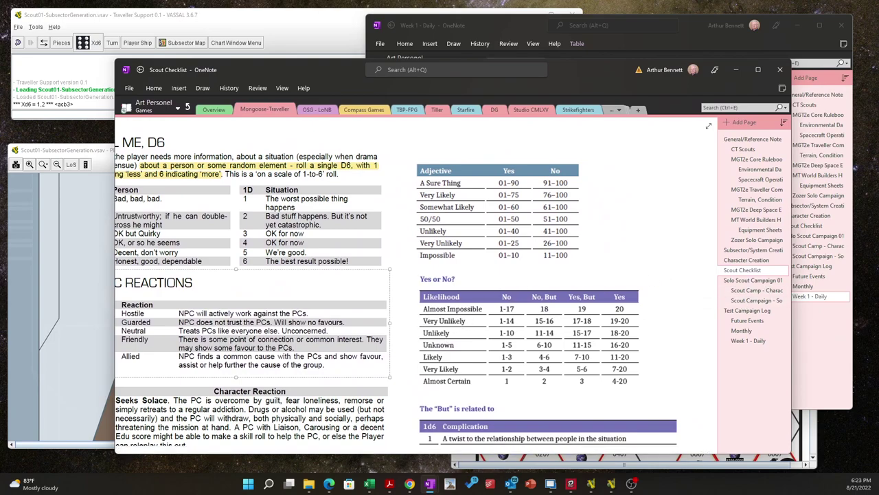
- Roll one 20-sided die in the Non-Conventional Dice Roller, get 9, and close the browser
{"action": "key", "text": "alt+Tab"}
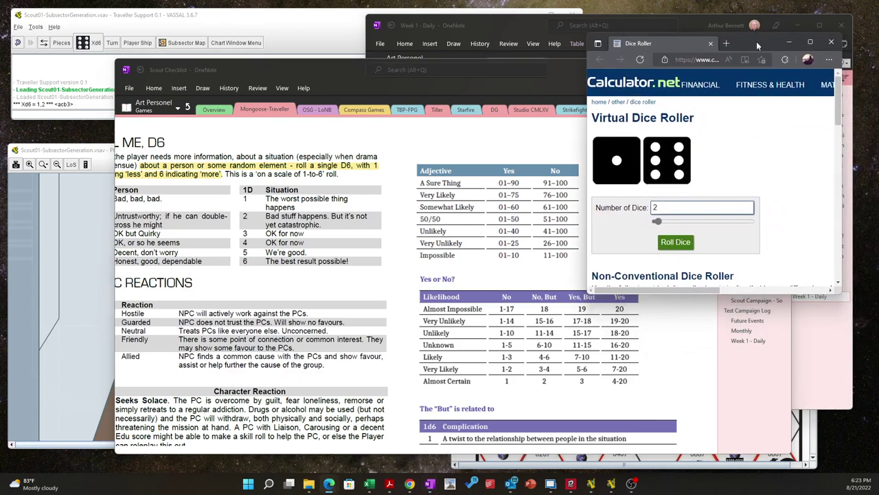
{"action": "scroll", "coordinate": [759, 137], "scroll_direction": "down", "scroll_amount": 3}
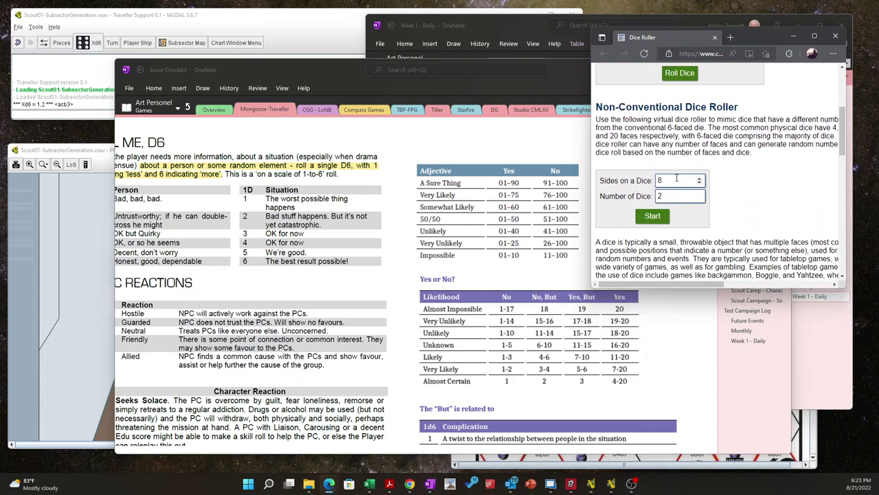
{"action": "left_click_drag", "start_coordinate": [677, 178], "coordinate": [650, 197]}
{"action": "type", "text": "20"}
{"action": "type", "text": "1"}
{"action": "left_click", "coordinate": [652, 217]}
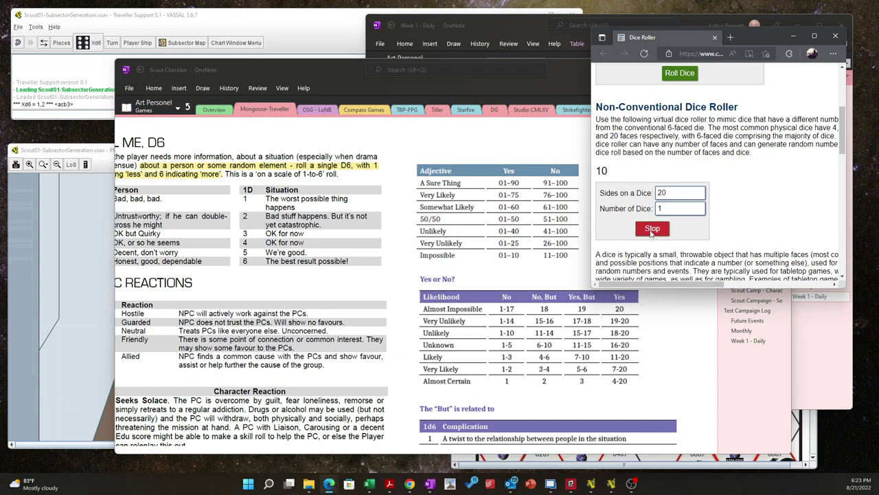
{"action": "left_click", "coordinate": [650, 229]}
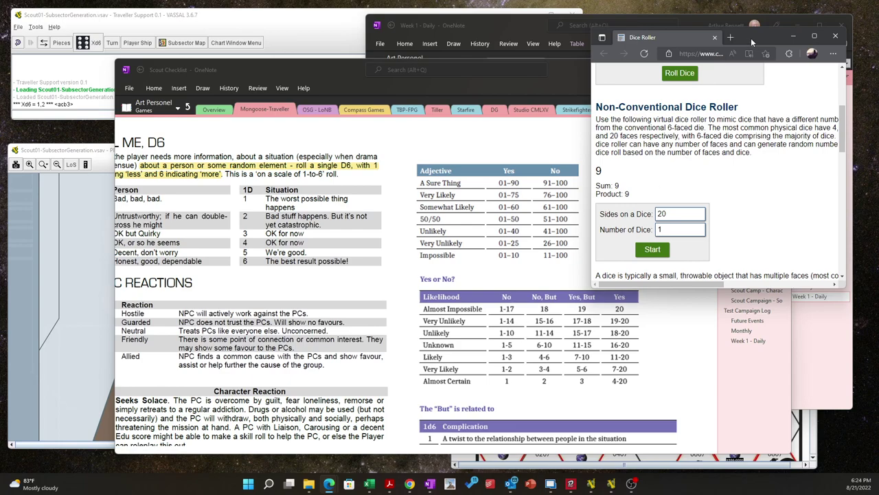
{"action": "left_click", "coordinate": [836, 36]}
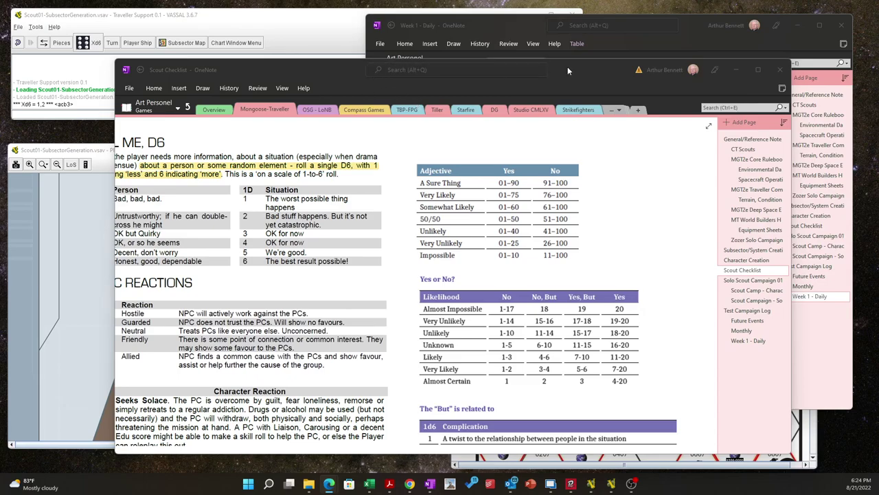
- Move Scout Checklist aside and replace 'Very Unlikely' with NO in the 1300 row
{"action": "left_click_drag", "start_coordinate": [567, 66], "coordinate": [878, 103]}
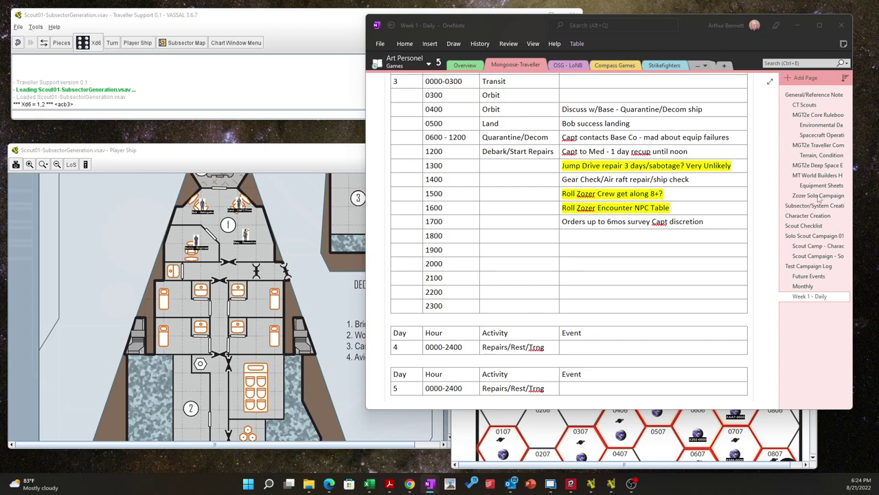
{"action": "left_click", "coordinate": [714, 166]}
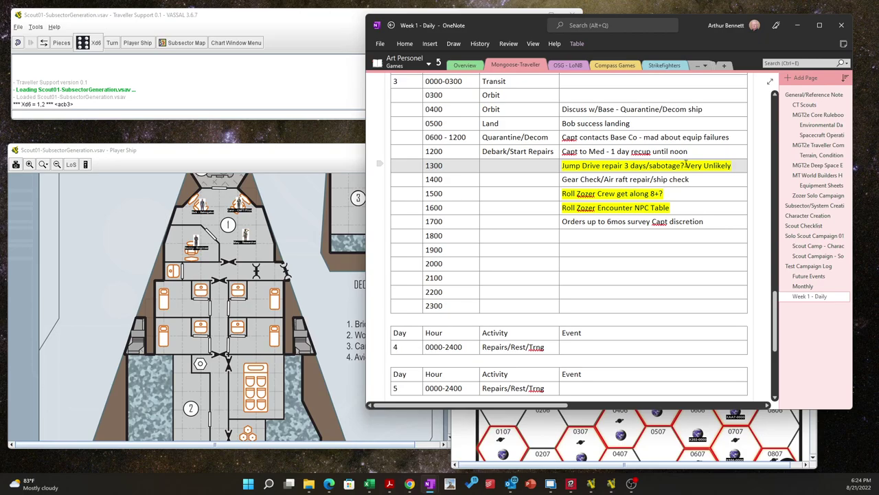
{"action": "mouse_move", "coordinate": [680, 166]}
{"action": "left_mouse_down"}
{"action": "mouse_move", "coordinate": [680, 204]}
{"action": "mouse_move", "coordinate": [728, 165]}
{"action": "mouse_move", "coordinate": [687, 166]}
{"action": "left_mouse_up"}
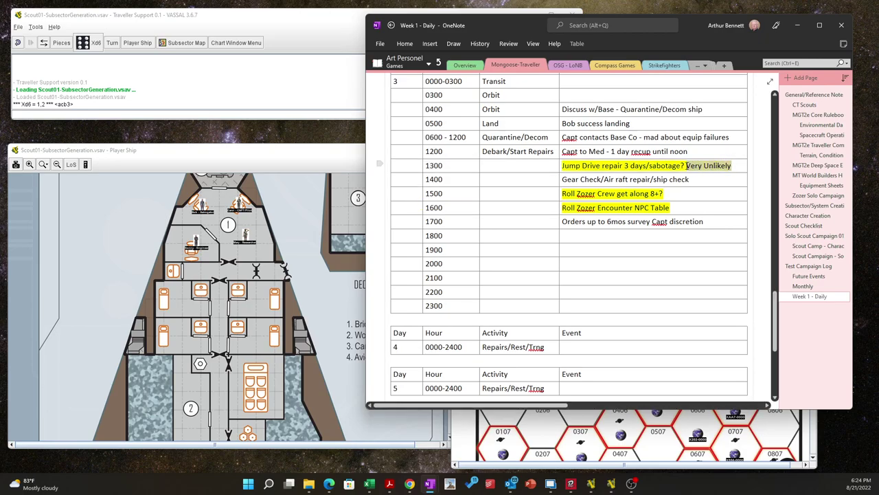
{"action": "type", "text": "NO"}
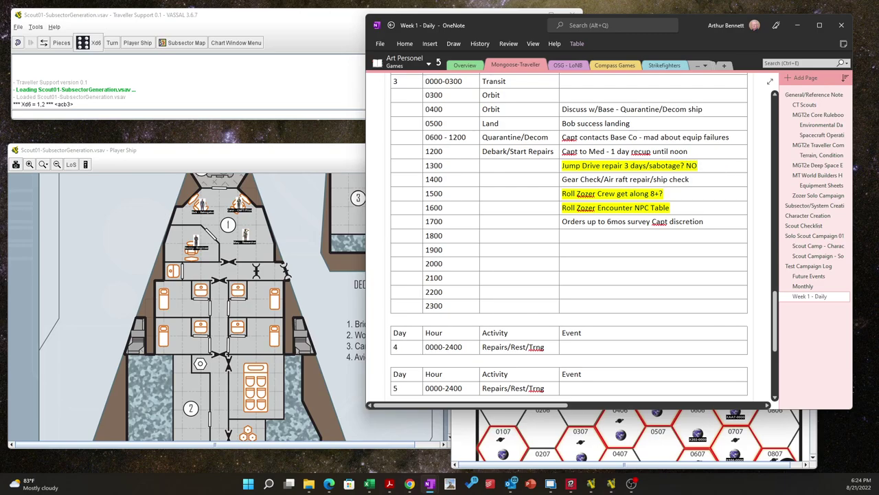
- Bring the solo-zozer11.pdf rules window across the log, showing page 19's In-Game Reactions
{"action": "left_click", "coordinate": [677, 193]}
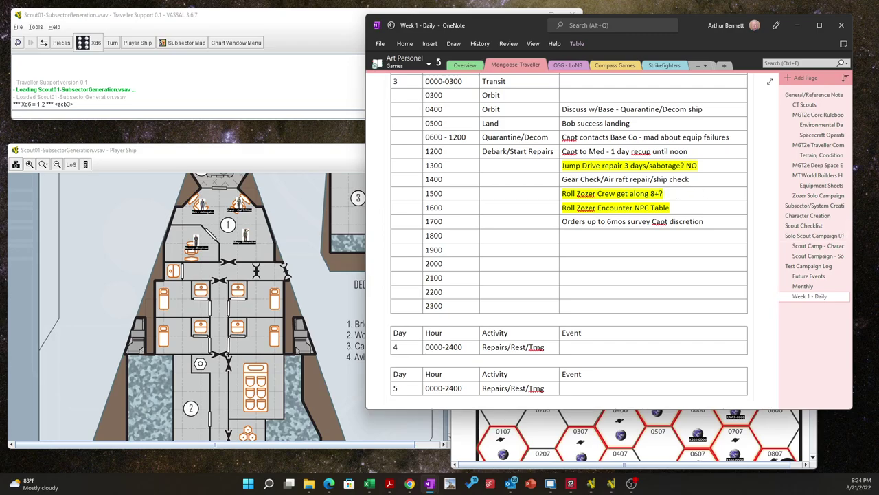
{"action": "key", "text": "alt+Tab"}
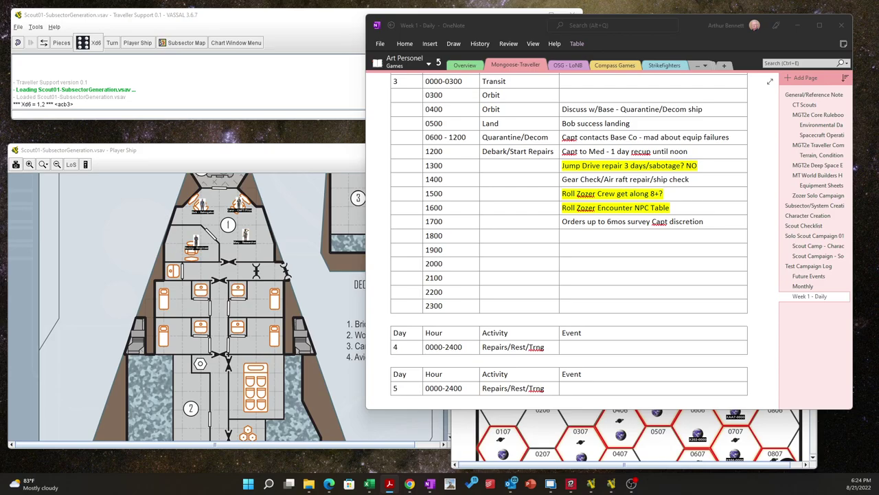
{"action": "left_click_drag", "start_coordinate": [878, 28], "coordinate": [386, 26]}
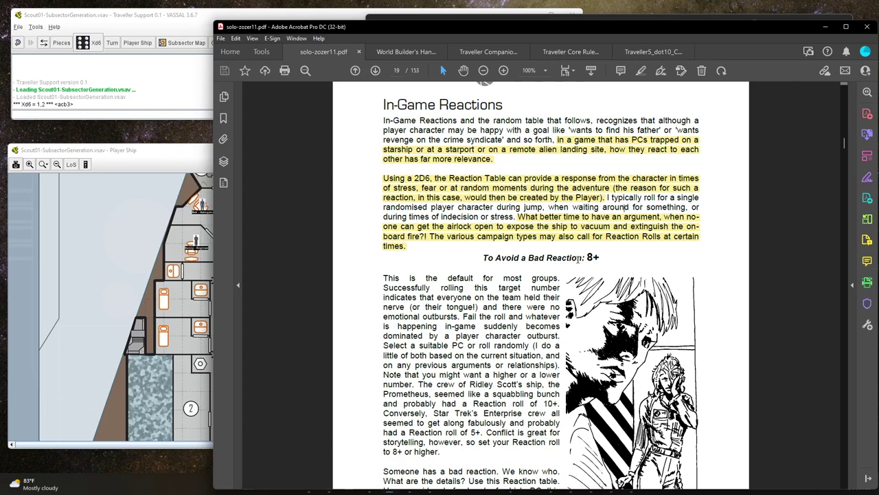
- Read the 8+ crew check rule under In-Game Reactions, then drag Acrobat off to the right
{"action": "scroll", "coordinate": [436, 321], "scroll_direction": "down", "scroll_amount": 1}
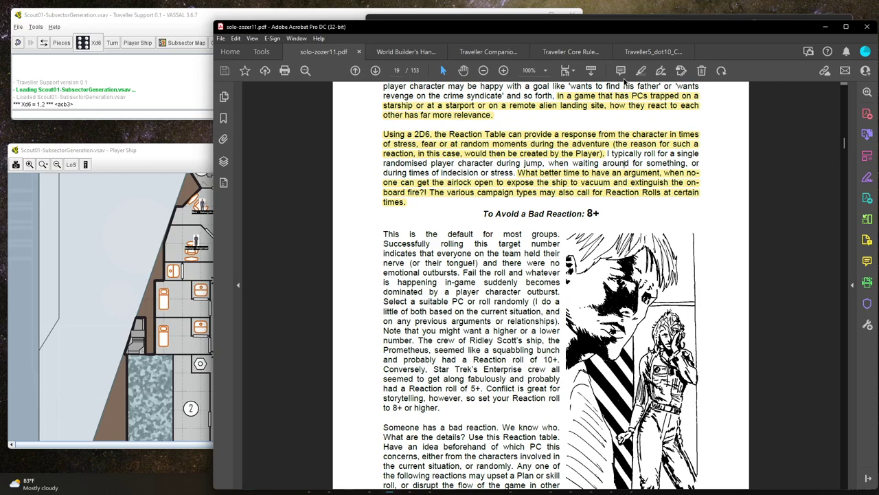
{"action": "left_click_drag", "start_coordinate": [620, 32], "coordinate": [878, 69]}
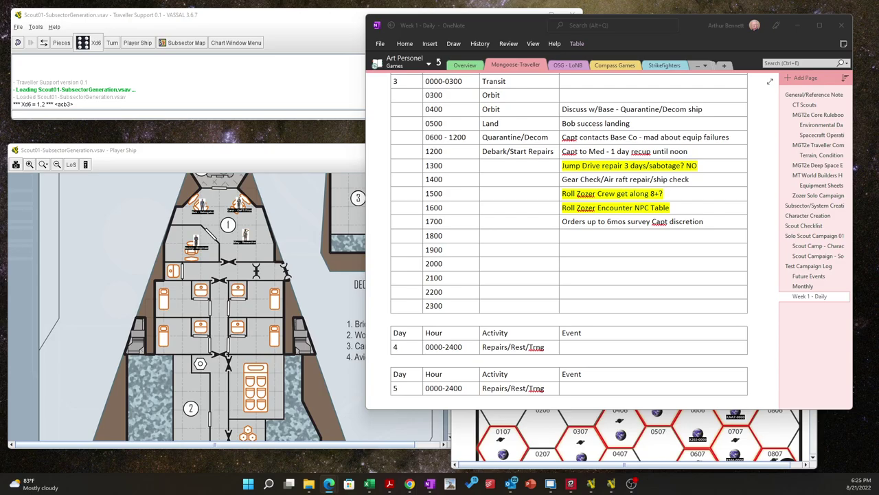
- Roll two six-sided dice for double sixes (12), then drag the roller off to the right
{"action": "left_click", "coordinate": [511, 483]}
{"action": "scroll", "coordinate": [619, 156], "scroll_direction": "up", "scroll_amount": 2}
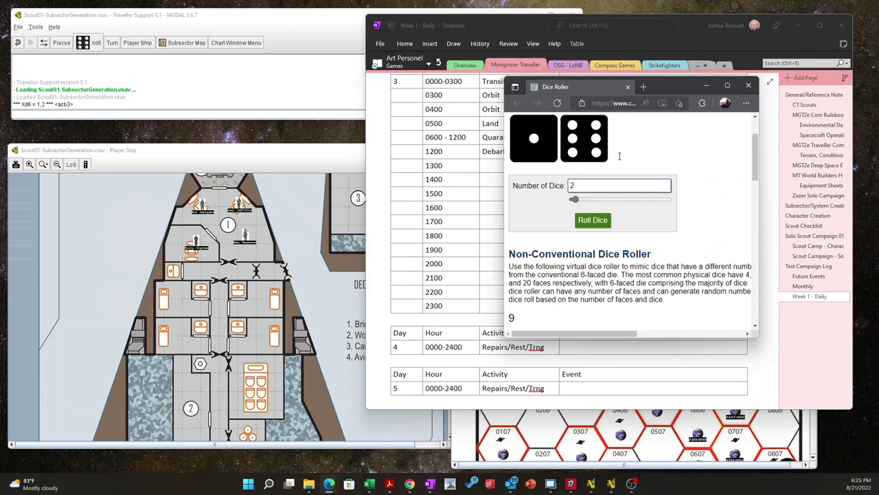
{"action": "scroll", "coordinate": [618, 206], "scroll_direction": "up", "scroll_amount": 1}
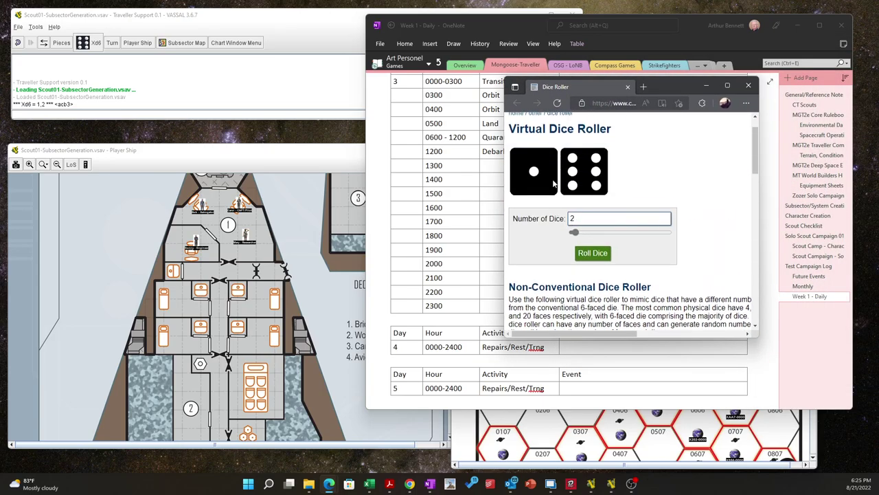
{"action": "left_click", "coordinate": [589, 254]}
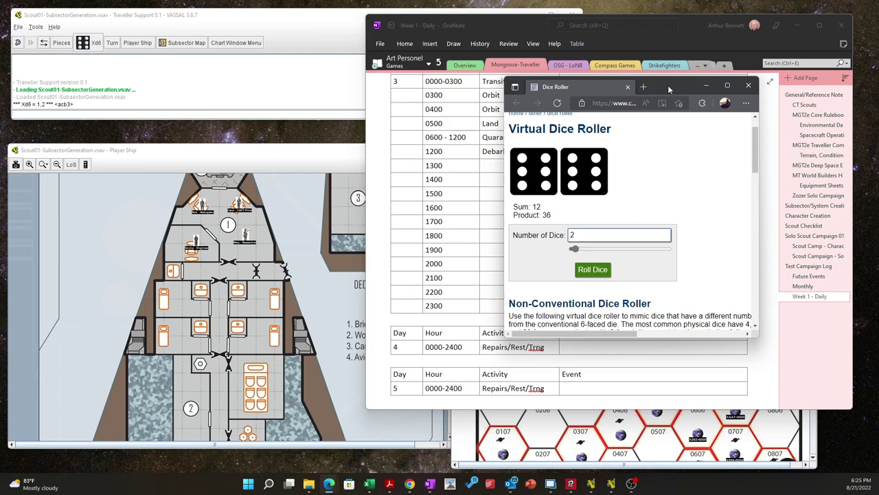
{"action": "left_click_drag", "start_coordinate": [670, 89], "coordinate": [878, 117]}
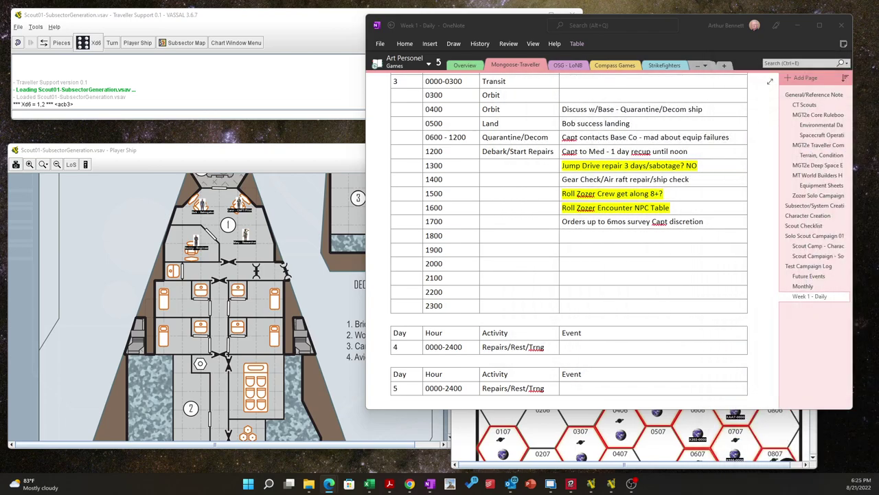
- Append 'TOTALLY Box Cars' to the 1500 'Roll Zozer Crew get along 8+?' entry
{"action": "left_click", "coordinate": [672, 193]}
{"action": "type", "text": "TOTALL"}
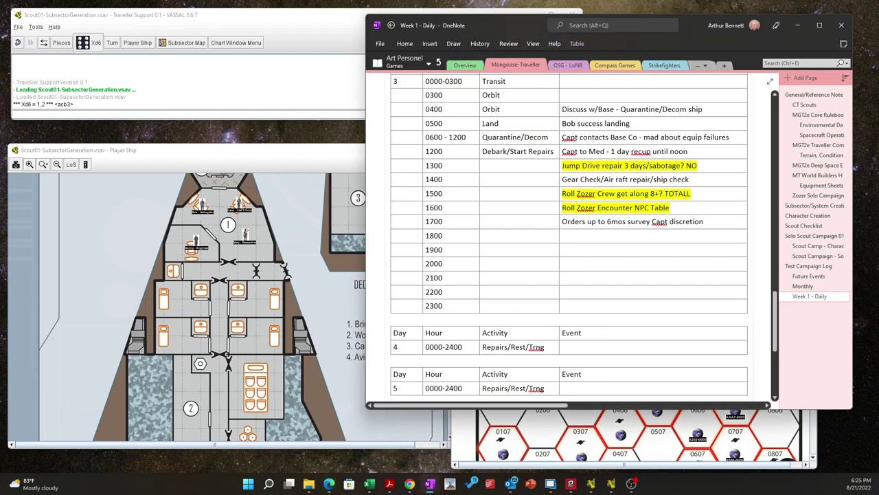
{"action": "type", "text": "Y Bo"}
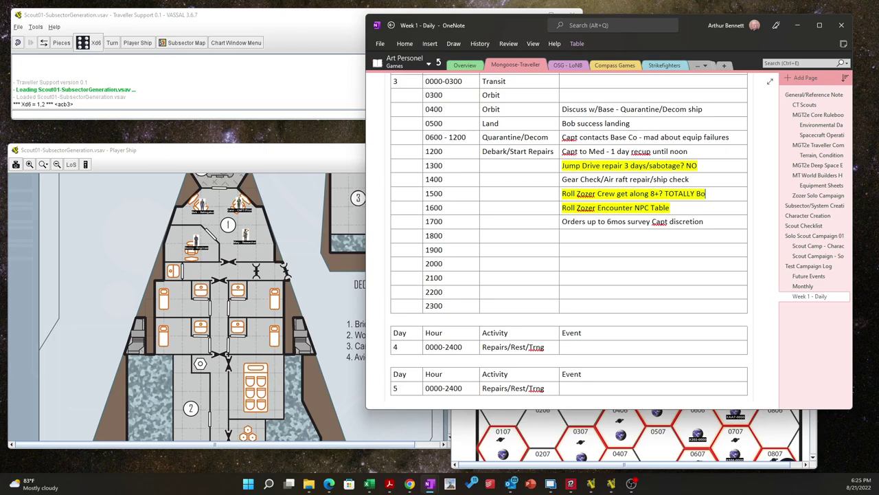
{"action": "type", "text": "x Cars"}
- Place the Dice Roller beside the rules PDF and roll two dice, totalling 9
{"action": "key", "text": "alt+Tab"}
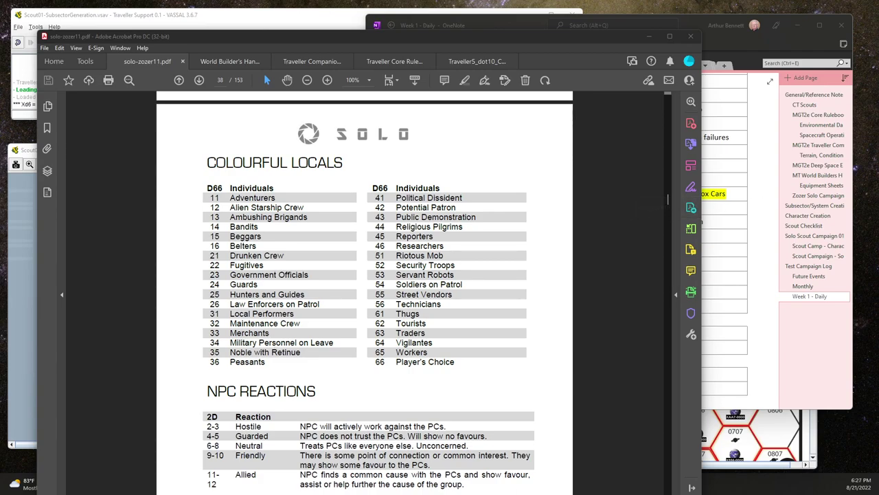
{"action": "left_click_drag", "start_coordinate": [878, 102], "coordinate": [701, 104]}
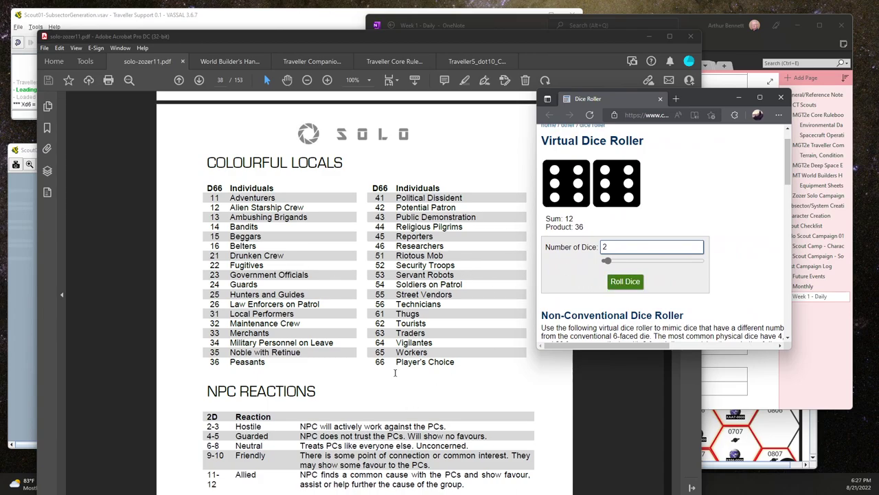
{"action": "left_click", "coordinate": [627, 281]}
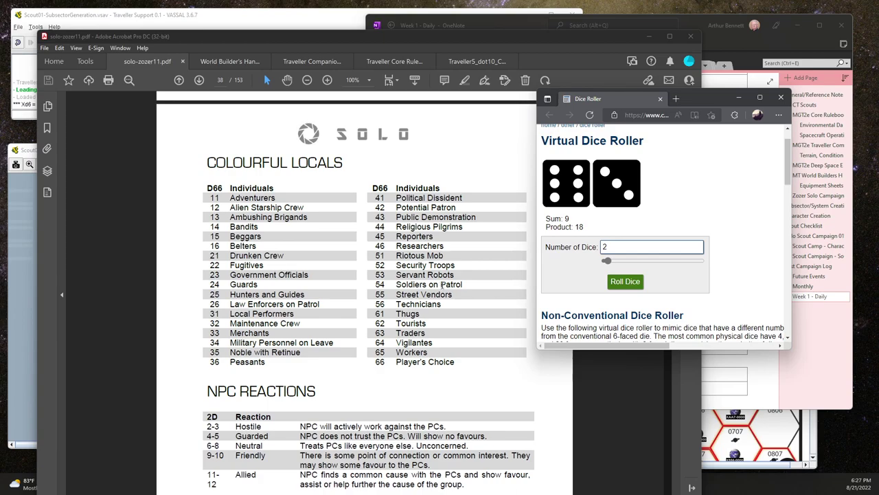
- Shift the roller aside and scroll the PDF to page 38's NPC Reactions table
{"action": "scroll", "coordinate": [330, 262], "scroll_direction": "up", "scroll_amount": 3}
{"action": "scroll", "coordinate": [330, 262], "scroll_direction": "up", "scroll_amount": 2}
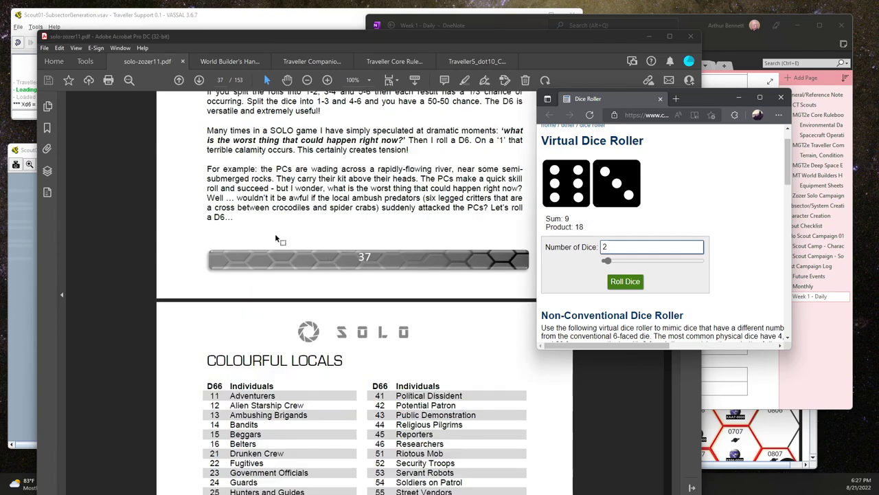
{"action": "left_click_drag", "start_coordinate": [696, 99], "coordinate": [767, 103]}
{"action": "scroll", "coordinate": [320, 199], "scroll_direction": "down", "scroll_amount": 10}
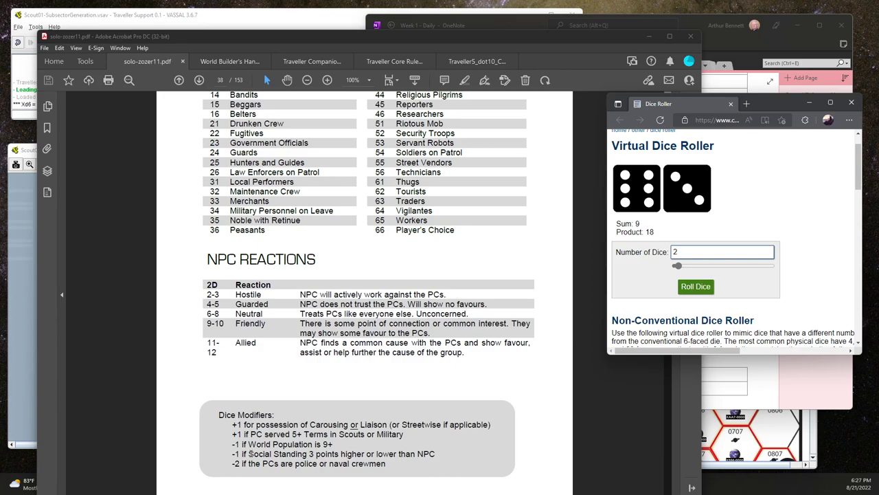
{"action": "scroll", "coordinate": [251, 453], "scroll_direction": "up", "scroll_amount": 5}
{"action": "scroll", "coordinate": [257, 455], "scroll_direction": "down", "scroll_amount": 4}
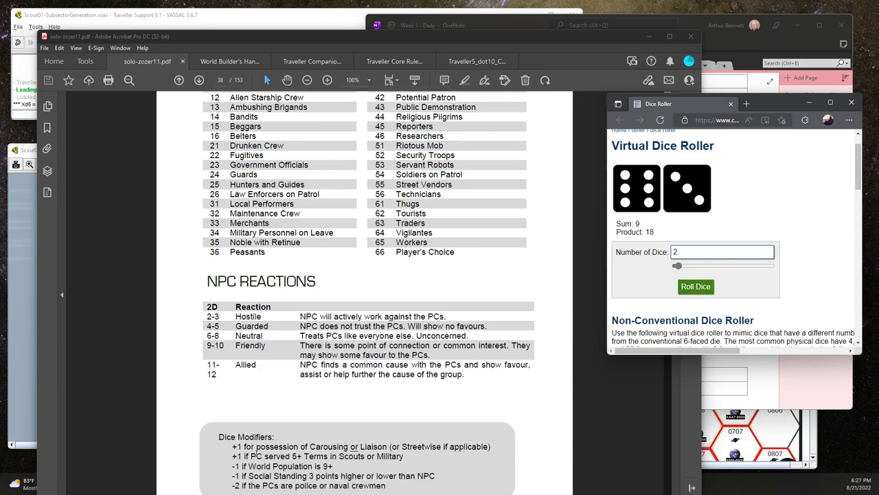
{"action": "scroll", "coordinate": [257, 455], "scroll_direction": "down", "scroll_amount": 2}
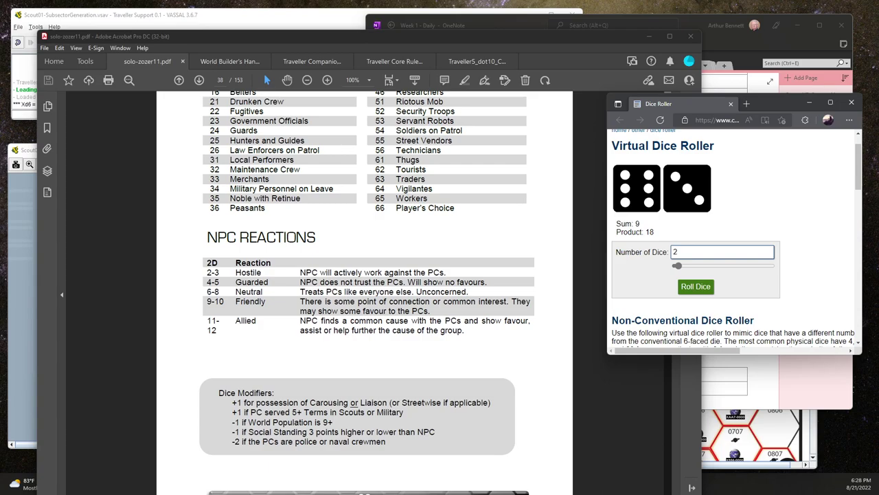
- Append '- Traders - more info about trade in the near subsector...' to the 1600 encounter entry
{"action": "key", "text": "alt+Tab"}
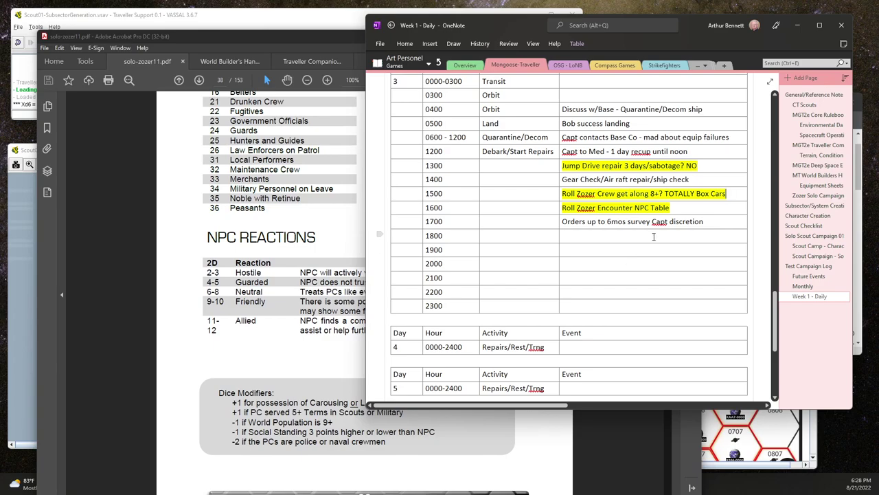
{"action": "left_click", "coordinate": [713, 215]}
{"action": "type", "text": "- Traders - more info about trade in the near"}
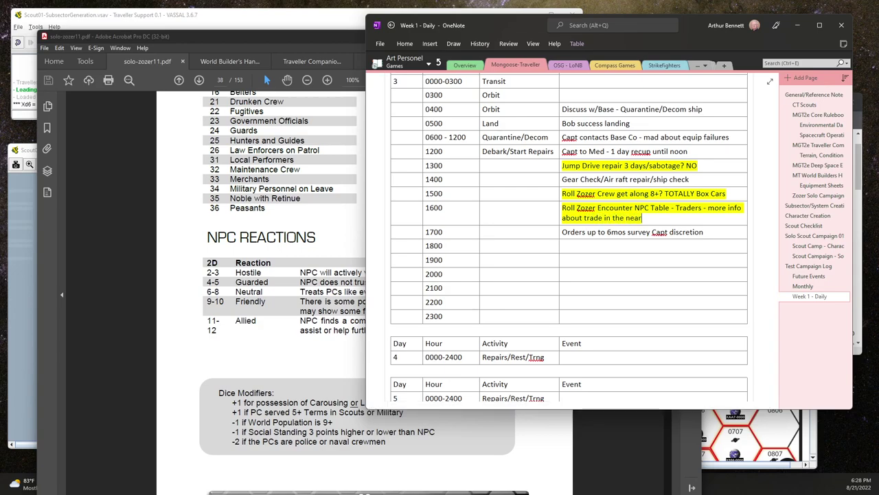
{"action": "type", "text": " subsector..."}
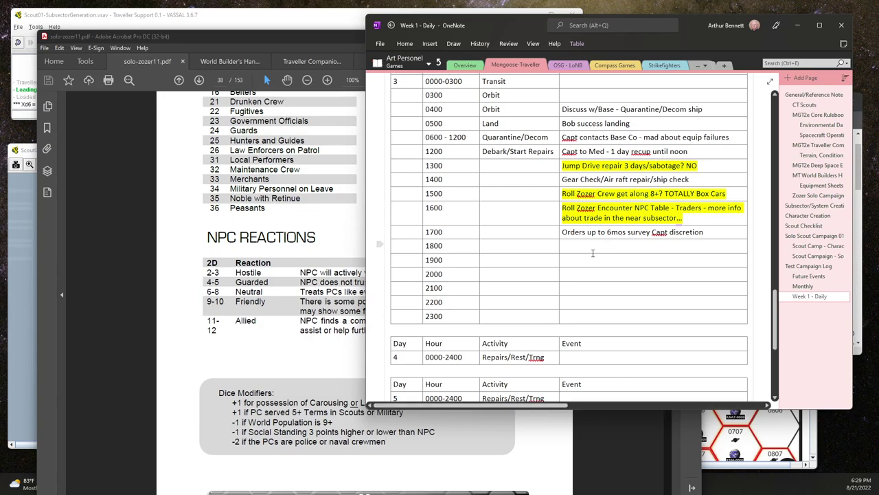
- Look over the updated log, then bring the VASSAL Player Ship and Subsector Map windows forward
{"action": "scroll", "coordinate": [593, 252], "scroll_direction": "down", "scroll_amount": 4}
{"action": "scroll", "coordinate": [593, 253], "scroll_direction": "up", "scroll_amount": 2}
{"action": "scroll", "coordinate": [593, 253], "scroll_direction": "down", "scroll_amount": 1}
{"action": "scroll", "coordinate": [593, 253], "scroll_direction": "down", "scroll_amount": 2}
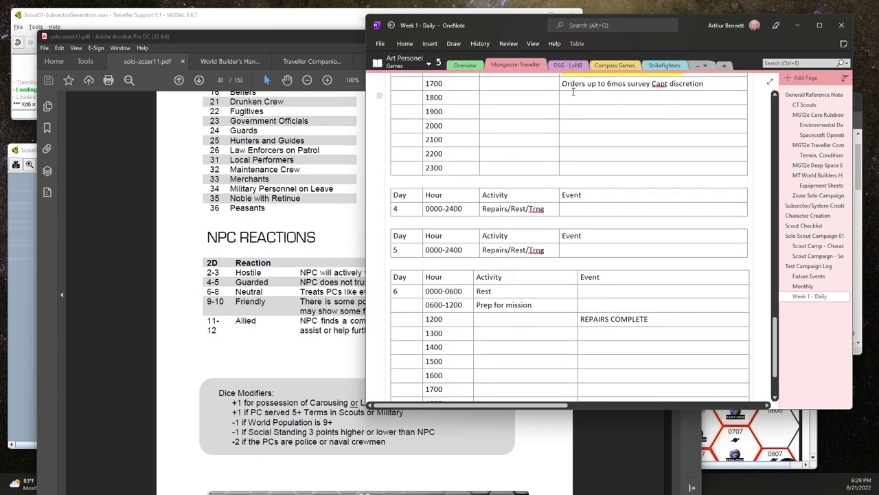
{"action": "scroll", "coordinate": [567, 114], "scroll_direction": "up", "scroll_amount": 3}
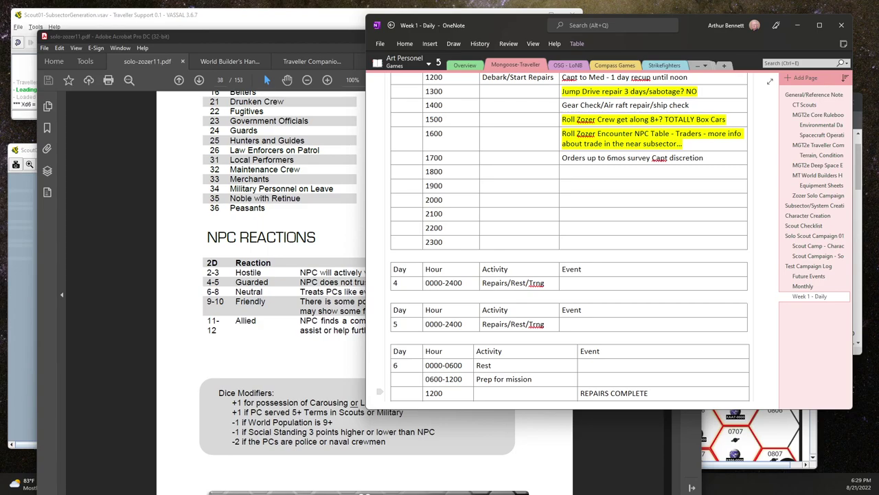
{"action": "key", "text": "alt+Tab"}
{"action": "scroll", "coordinate": [652, 346], "scroll_direction": "down", "scroll_amount": 1}
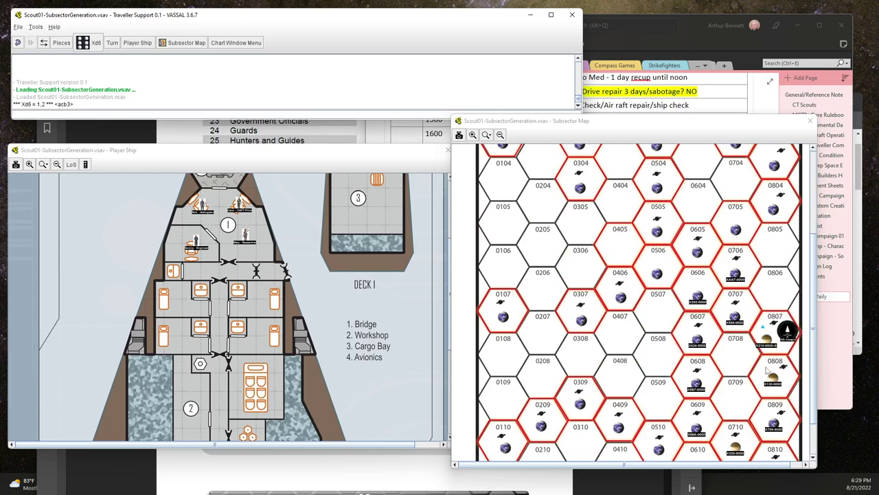
{"action": "mouse_move", "coordinate": [774, 338]}
{"action": "scroll", "coordinate": [704, 333], "scroll_direction": "down", "scroll_amount": 3}
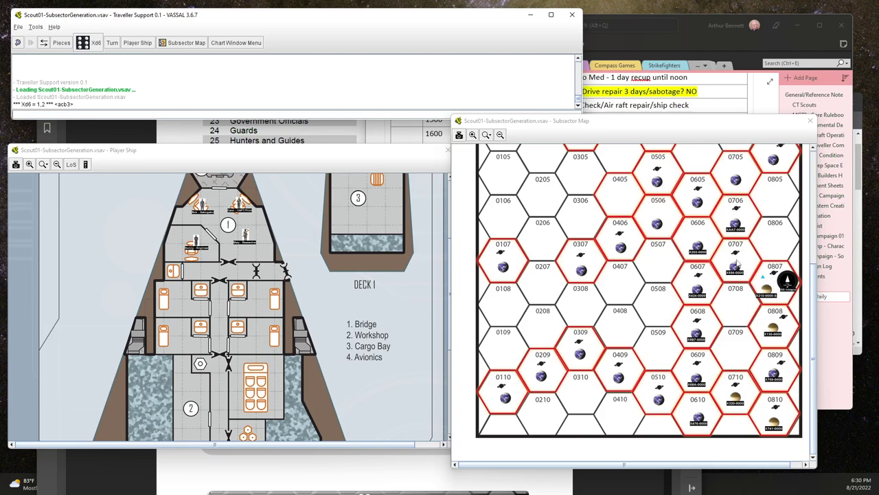
- Enter 'Launch' at 1300 and 'Travel to 100Dia' at 1400 in Day 6's Activity column
{"action": "mouse_move", "coordinate": [735, 265]}
{"action": "mouse_move", "coordinate": [788, 282]}
{"action": "left_click", "coordinate": [691, 25]}
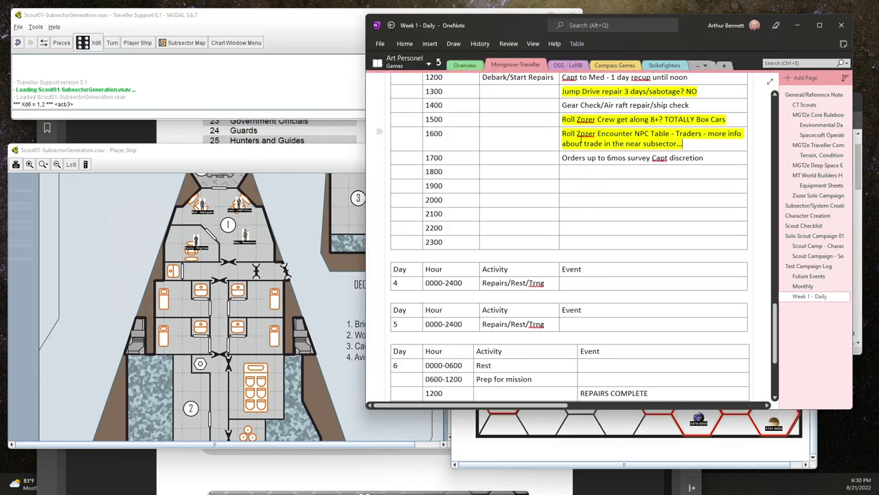
{"action": "scroll", "coordinate": [619, 244], "scroll_direction": "down", "scroll_amount": 3}
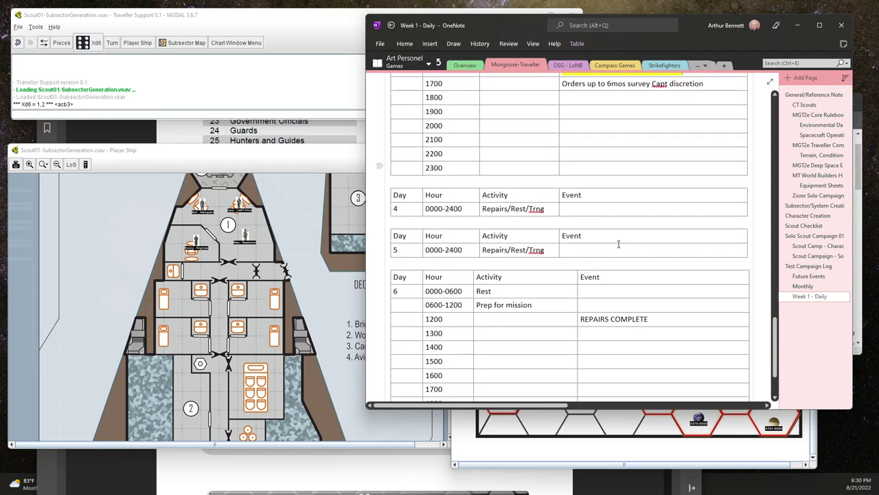
{"action": "scroll", "coordinate": [619, 244], "scroll_direction": "down", "scroll_amount": 5}
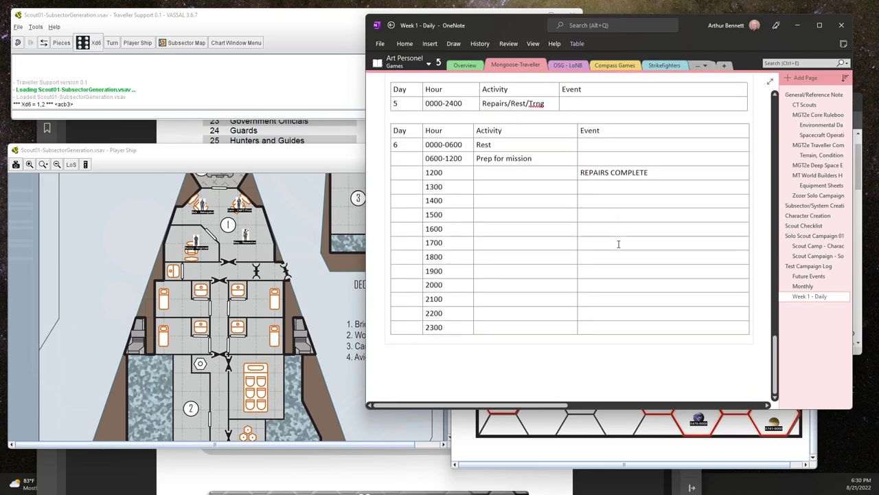
{"action": "left_click", "coordinate": [542, 185]}
{"action": "type", "text": "Laun"}
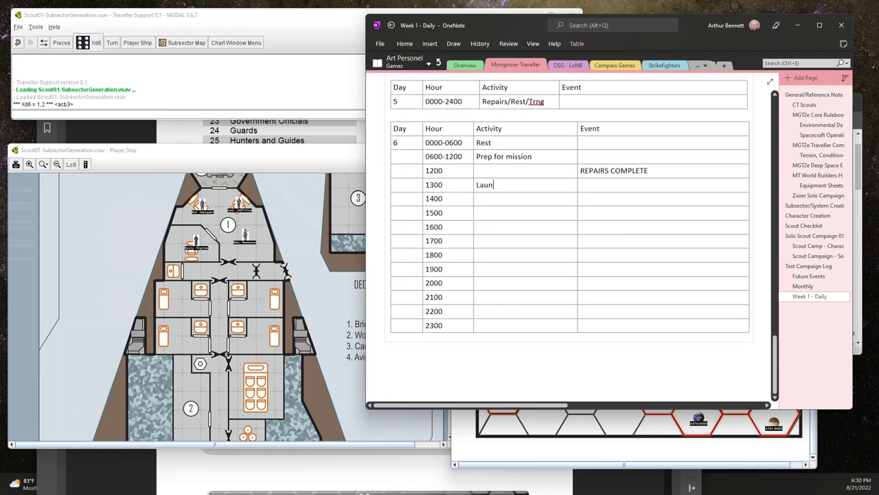
{"action": "type", "text": "ch"}
{"action": "left_click", "coordinate": [530, 197]}
{"action": "type", "text": "Travel to 100"}
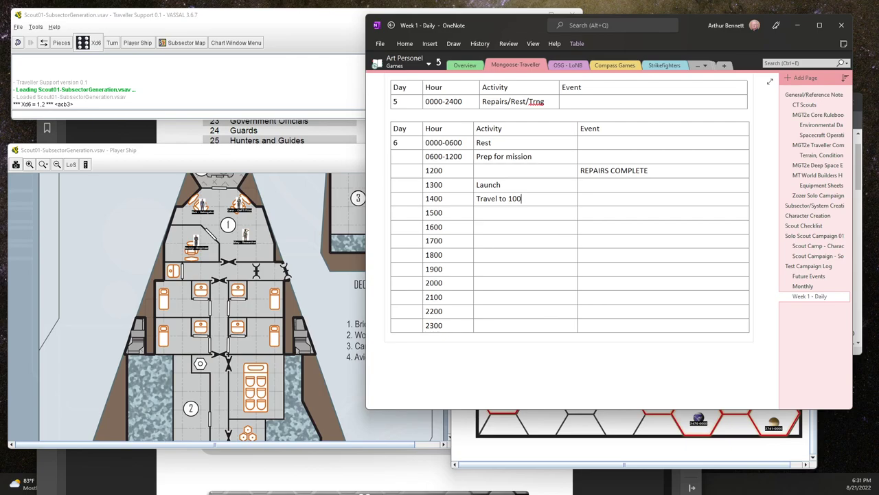
{"action": "type", "text": "Dia"}
- Review the hex 0807 rows in Sector-Subsector-Mapping.xlsx, then minimize it to show the Great Rift Book PDF
{"action": "key", "text": "alt+Tab"}
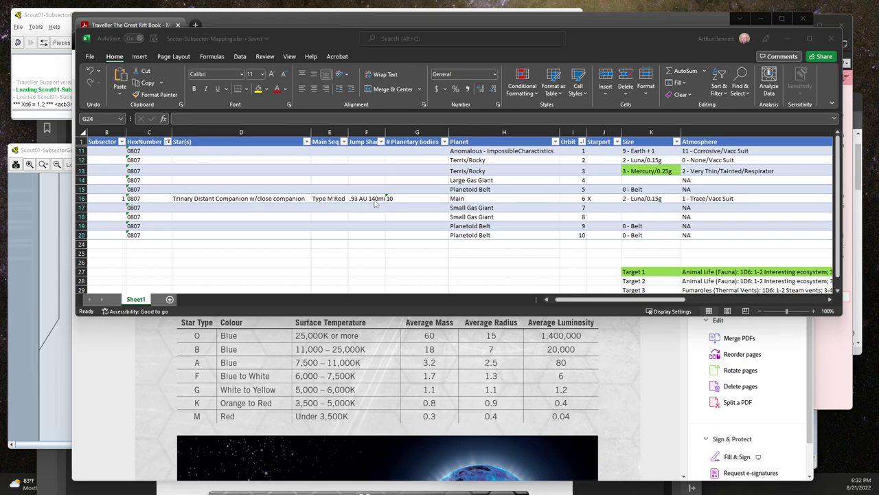
{"action": "key", "text": "super+Down"}
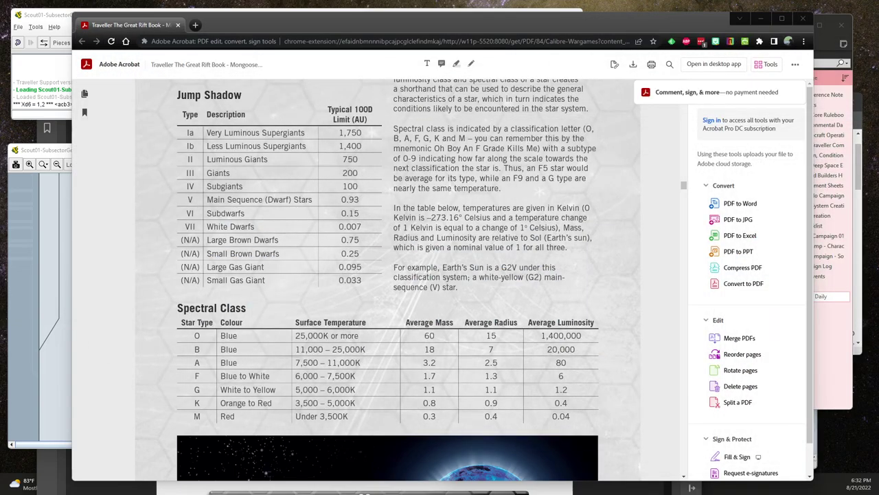
- Scroll the rift book PDF through Stars & Stellar Objects back to the Jump Shadow table
{"action": "scroll", "coordinate": [365, 171], "scroll_direction": "down", "scroll_amount": 15}
{"action": "scroll", "coordinate": [366, 171], "scroll_direction": "down", "scroll_amount": 15}
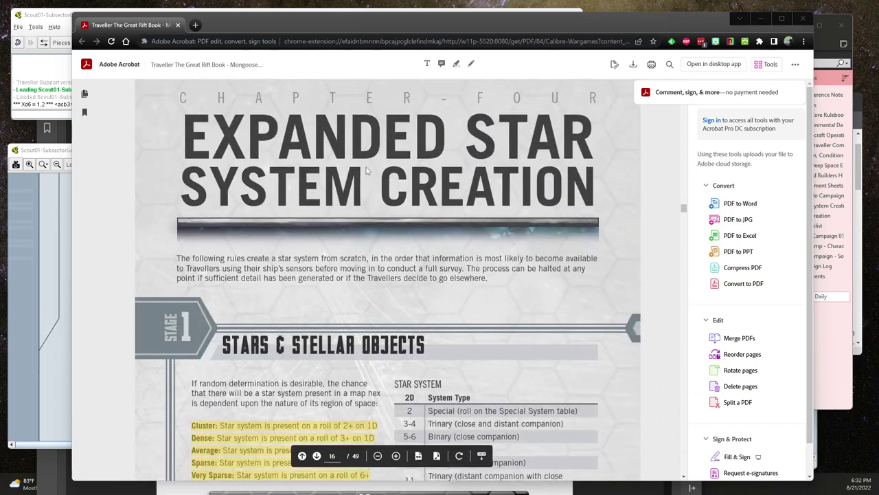
{"action": "scroll", "coordinate": [366, 167], "scroll_direction": "down", "scroll_amount": 4}
{"action": "scroll", "coordinate": [368, 168], "scroll_direction": "up", "scroll_amount": 8}
{"action": "scroll", "coordinate": [367, 169], "scroll_direction": "down", "scroll_amount": 15}
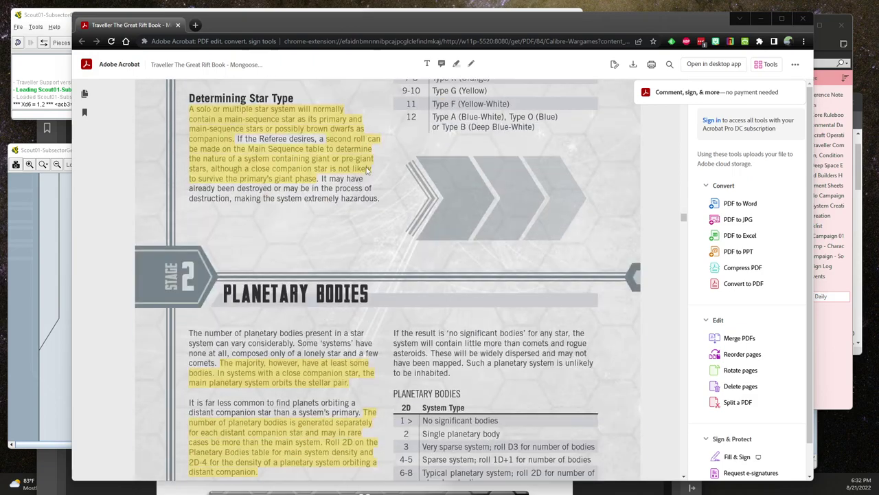
{"action": "scroll", "coordinate": [366, 169], "scroll_direction": "up", "scroll_amount": 3}
{"action": "scroll", "coordinate": [366, 169], "scroll_direction": "down", "scroll_amount": 7}
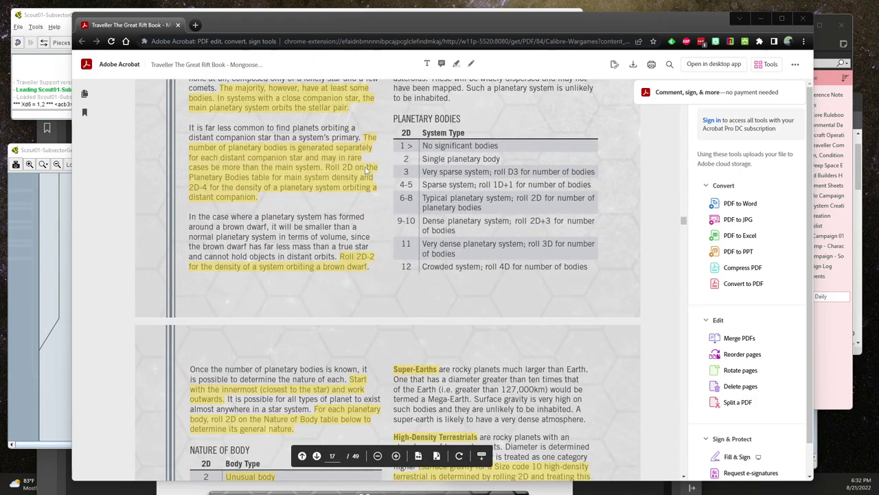
{"action": "scroll", "coordinate": [366, 170], "scroll_direction": "down", "scroll_amount": 8}
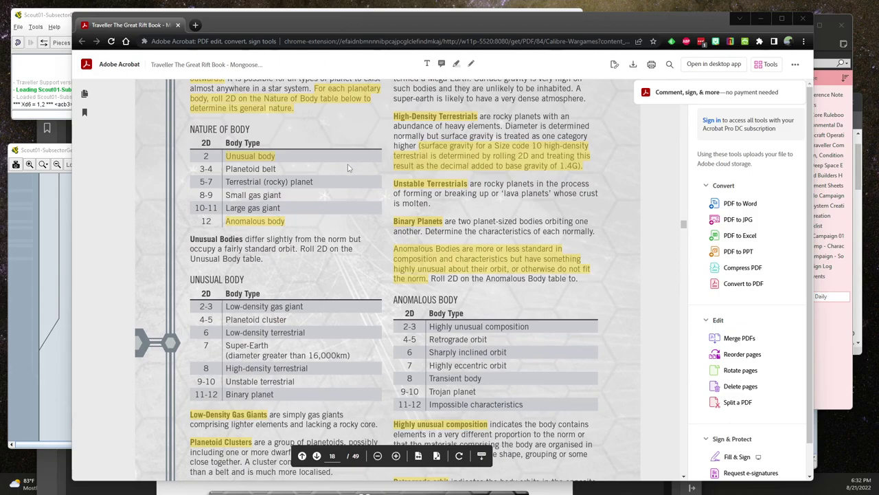
{"action": "scroll", "coordinate": [353, 213], "scroll_direction": "up", "scroll_amount": 15}
{"action": "scroll", "coordinate": [354, 213], "scroll_direction": "up", "scroll_amount": 2}
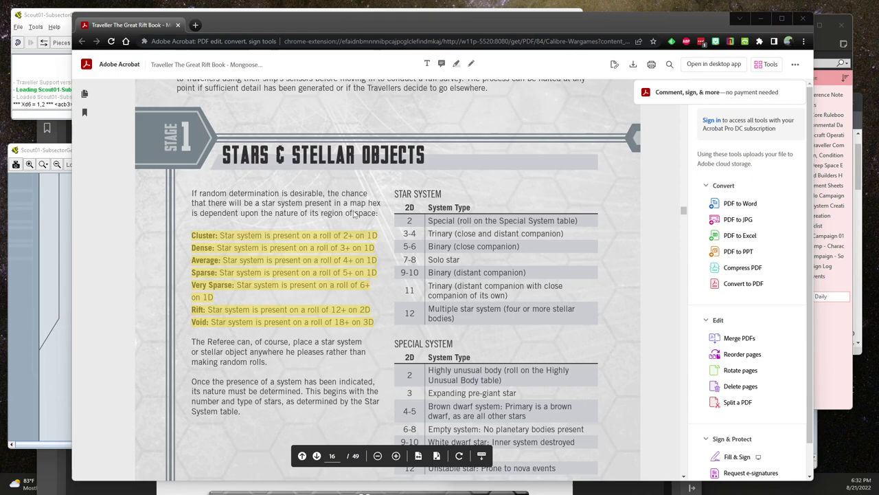
{"action": "scroll", "coordinate": [353, 214], "scroll_direction": "down", "scroll_amount": 1}
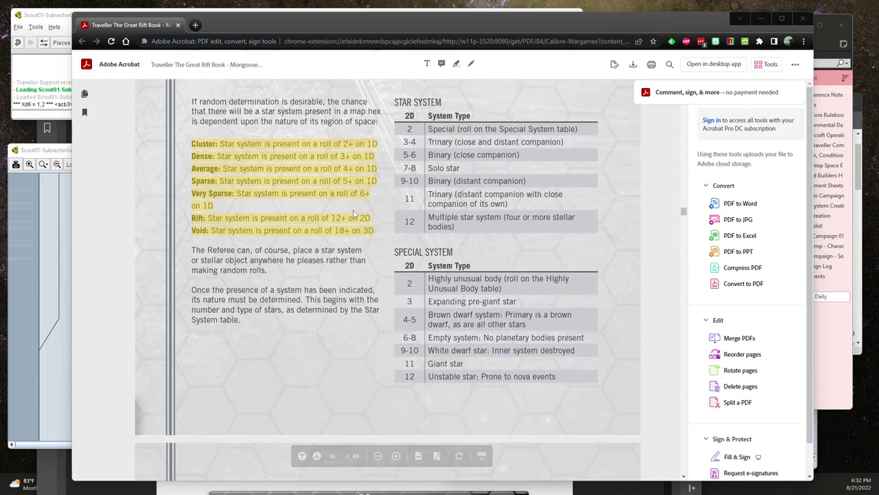
{"action": "scroll", "coordinate": [354, 215], "scroll_direction": "down", "scroll_amount": 2}
{"action": "scroll", "coordinate": [354, 214], "scroll_direction": "down", "scroll_amount": 2}
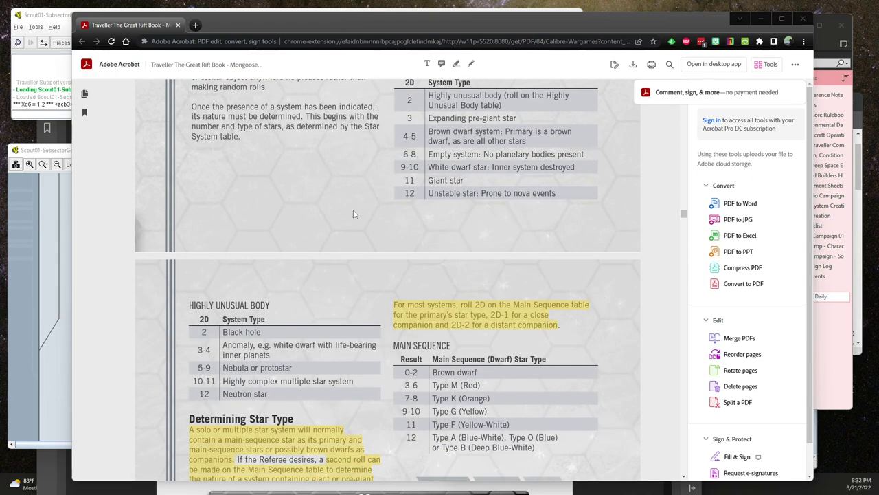
{"action": "scroll", "coordinate": [353, 214], "scroll_direction": "up", "scroll_amount": 15}
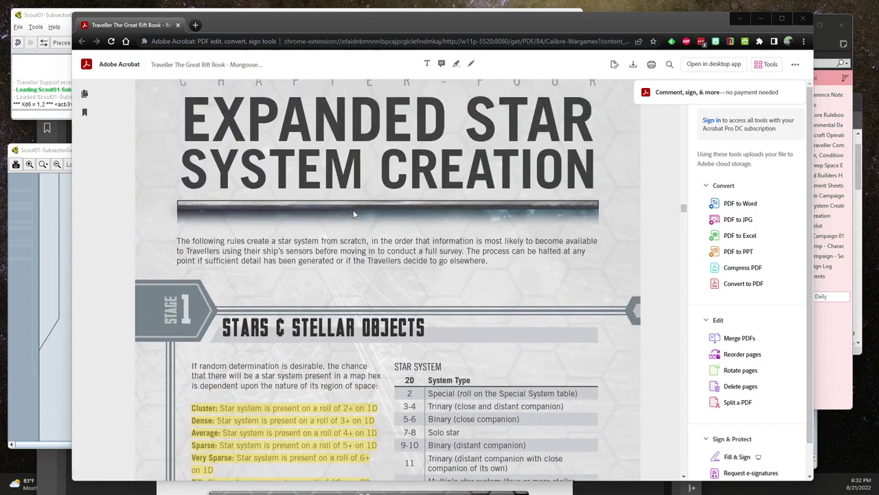
{"action": "scroll", "coordinate": [354, 214], "scroll_direction": "up", "scroll_amount": 4}
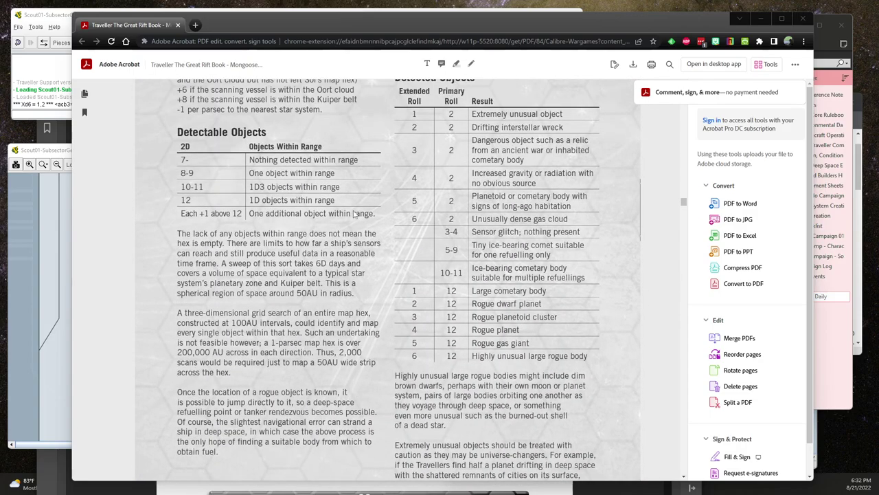
{"action": "scroll", "coordinate": [353, 215], "scroll_direction": "up", "scroll_amount": 4}
{"action": "scroll", "coordinate": [354, 214], "scroll_direction": "up", "scroll_amount": 12}
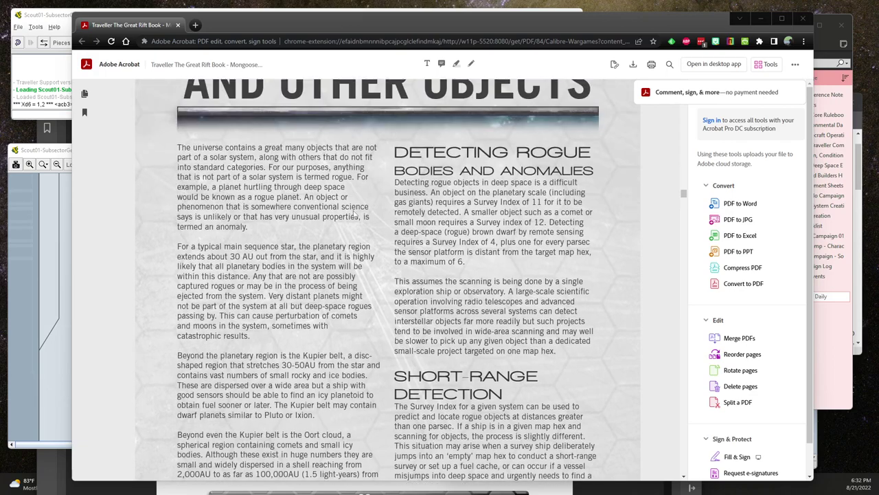
{"action": "scroll", "coordinate": [354, 215], "scroll_direction": "up", "scroll_amount": 3}
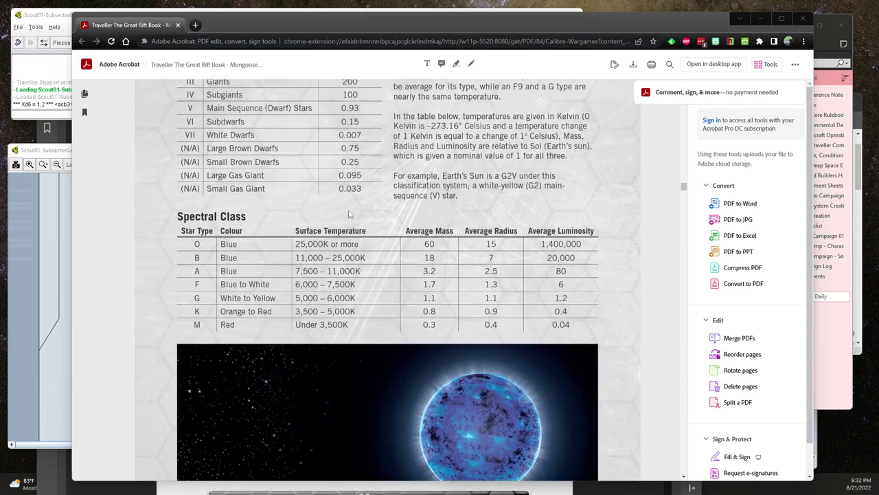
{"action": "scroll", "coordinate": [230, 243], "scroll_direction": "up", "scroll_amount": 3}
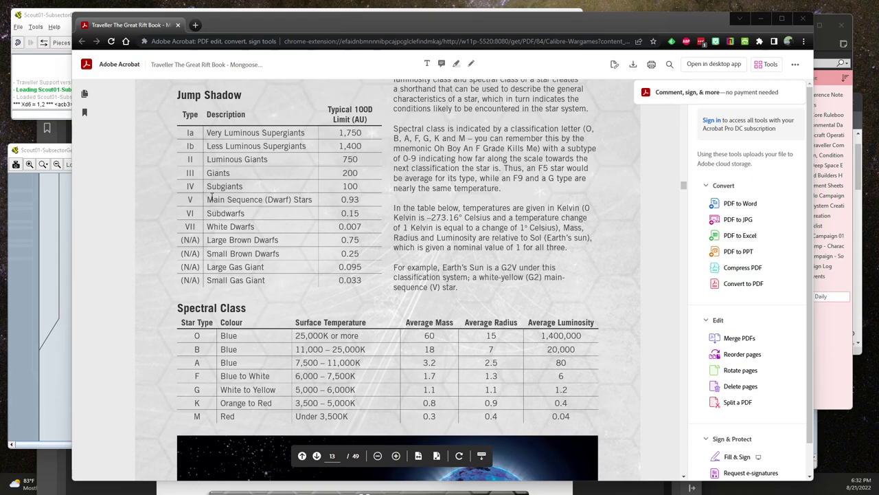
{"action": "scroll", "coordinate": [289, 210], "scroll_direction": "up", "scroll_amount": 1}
{"action": "scroll", "coordinate": [290, 210], "scroll_direction": "up", "scroll_amount": 3}
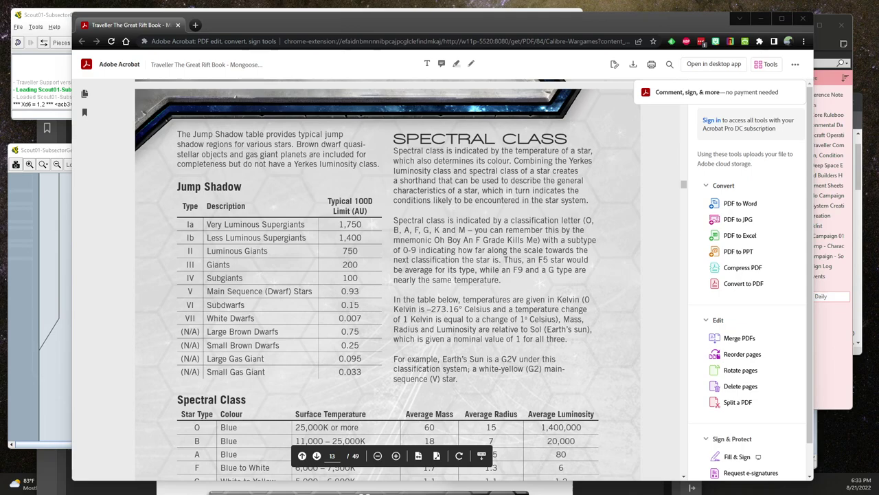
- Bring OneNote's Scout Checklist page in front of the Great Rift Book PDF
{"action": "key", "text": "super+d"}
{"action": "key", "text": "alt+Tab"}
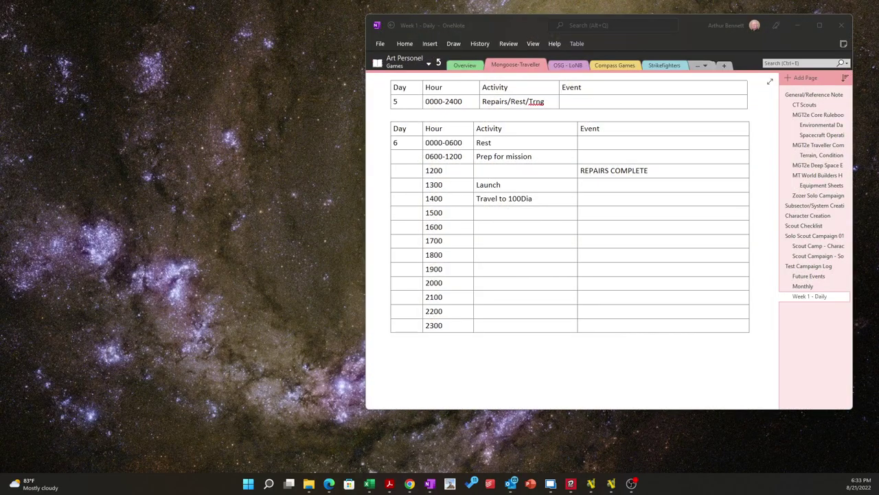
{"action": "key", "text": "super+d"}
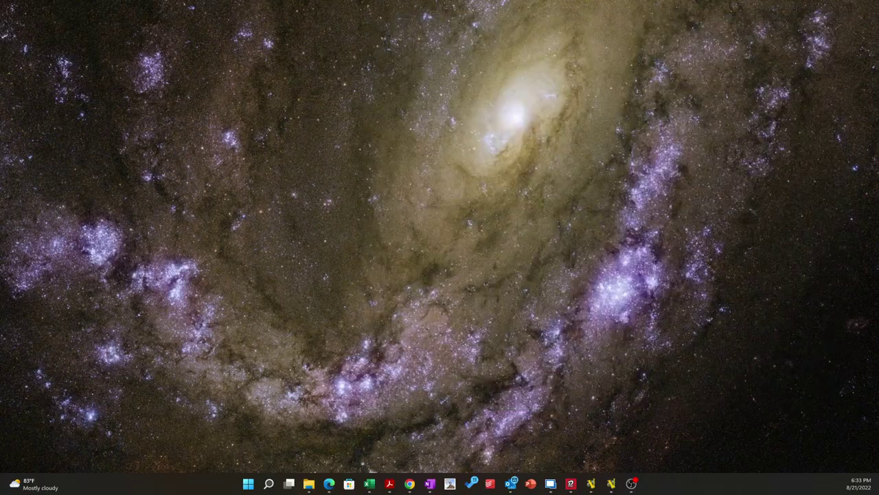
{"action": "key", "text": "super+d"}
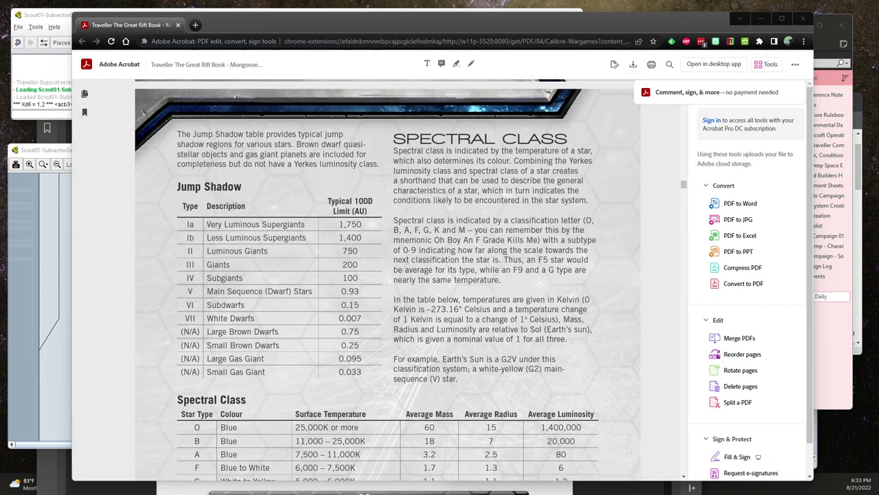
{"action": "key", "text": "alt+Tab"}
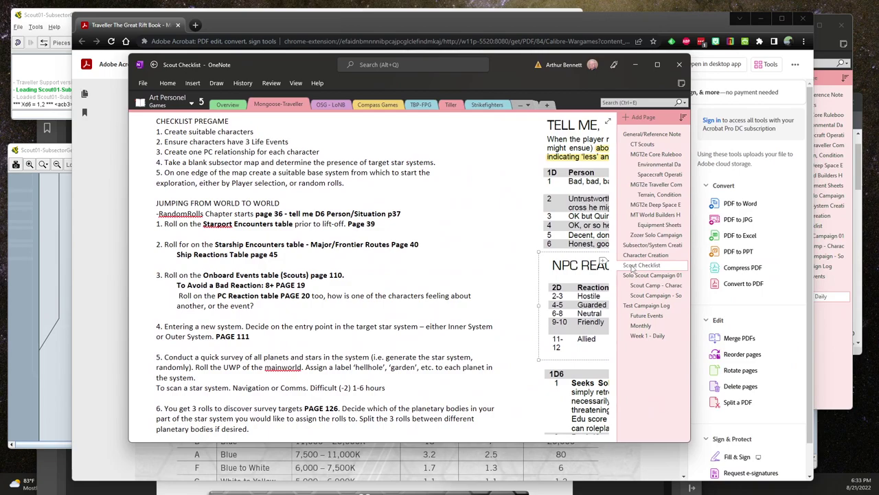
- Check transit times on the Spacecraft Operations page, then slide OneNote off to the right
{"action": "left_click", "coordinate": [639, 174]}
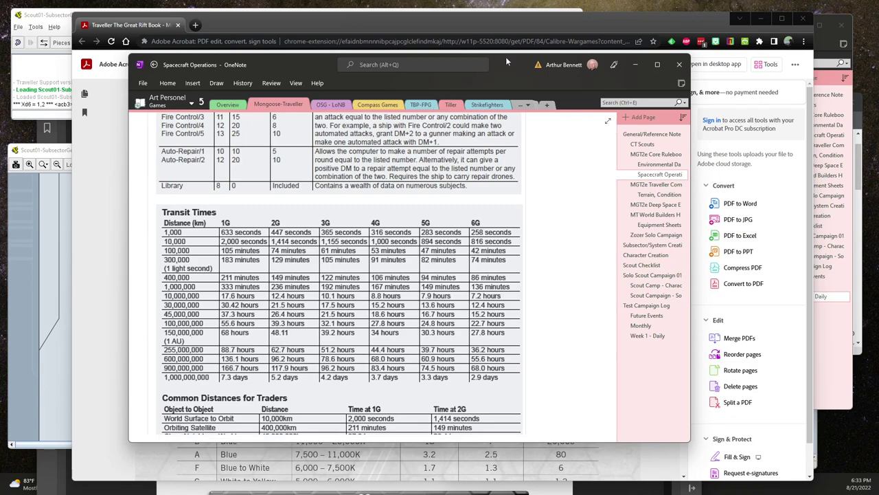
{"action": "left_click_drag", "start_coordinate": [507, 63], "coordinate": [878, 57]}
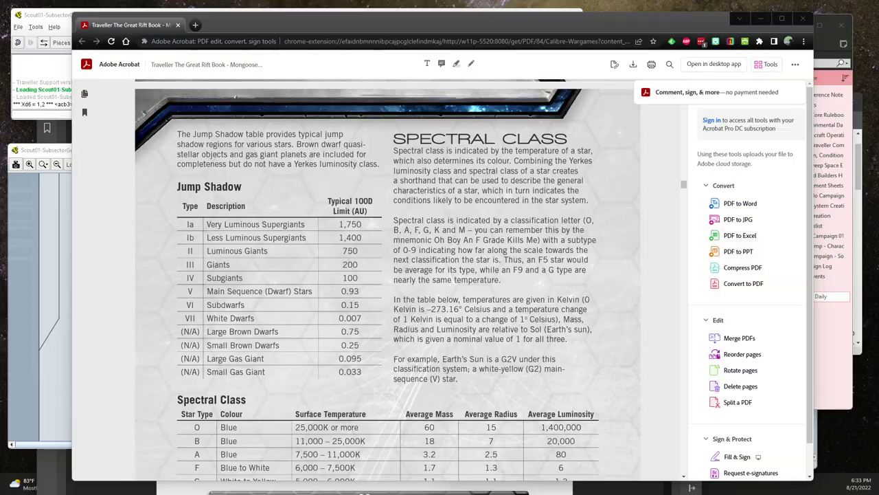
- Enter 48hrs as the Event for Day 6's 1400 Travel to 100Dia row
{"action": "key", "text": "super+d"}
{"action": "key", "text": "super+d"}
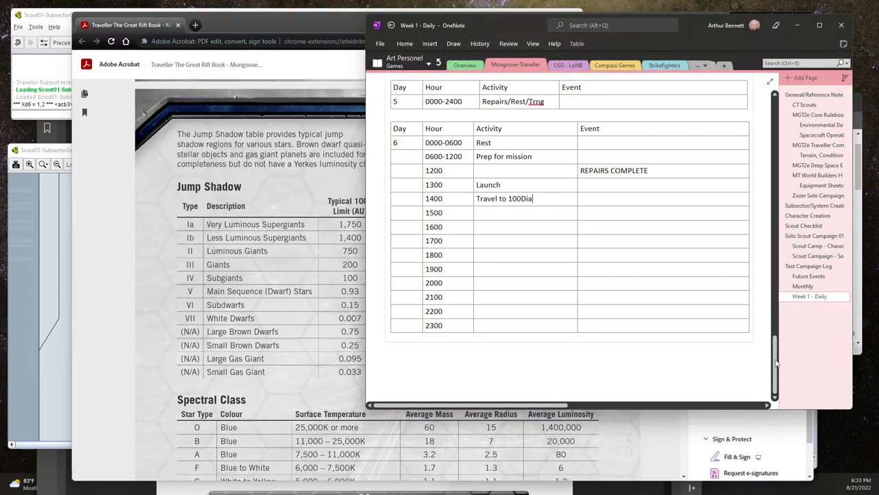
{"action": "left_click", "coordinate": [597, 200]}
{"action": "type", "text": "48hrs"}
- Review the Scout Checklist page, then move OneNote aside to reveal the solo rules PDF
{"action": "left_click", "coordinate": [803, 226]}
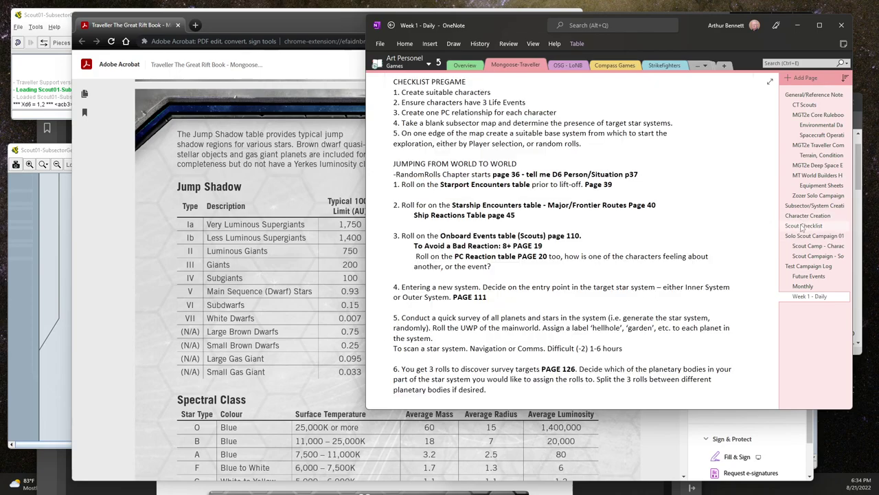
{"action": "scroll", "coordinate": [623, 221], "scroll_direction": "down", "scroll_amount": 5}
{"action": "scroll", "coordinate": [623, 221], "scroll_direction": "up", "scroll_amount": 3}
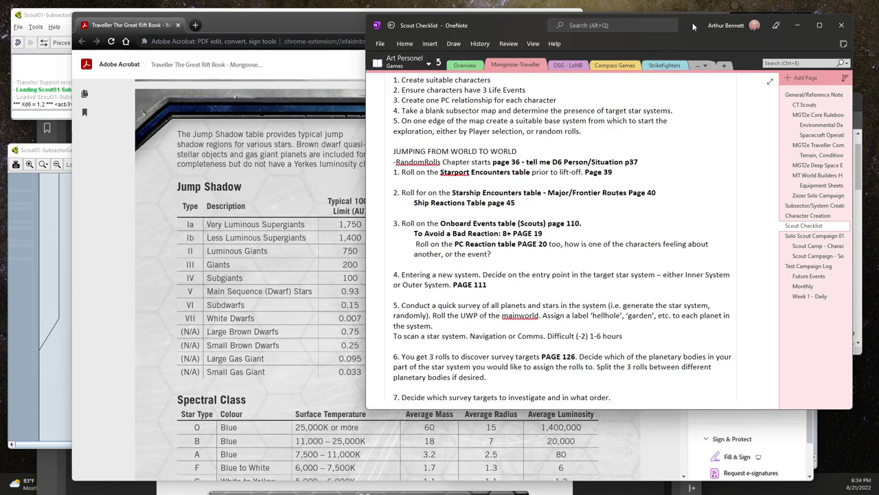
{"action": "left_click_drag", "start_coordinate": [692, 23], "coordinate": [878, 96]}
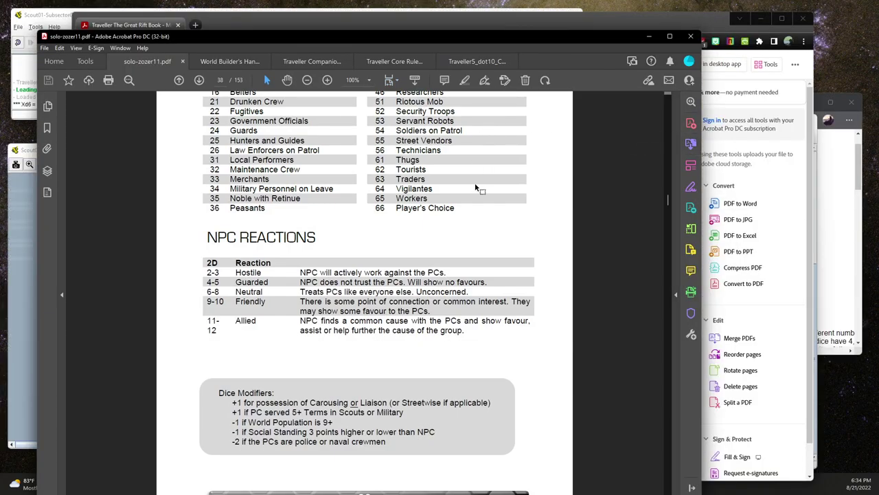
- Scroll the solo rules PDF from page 38 to page 40's Ship Encounters tables
{"action": "scroll", "coordinate": [475, 183], "scroll_direction": "down", "scroll_amount": 3}
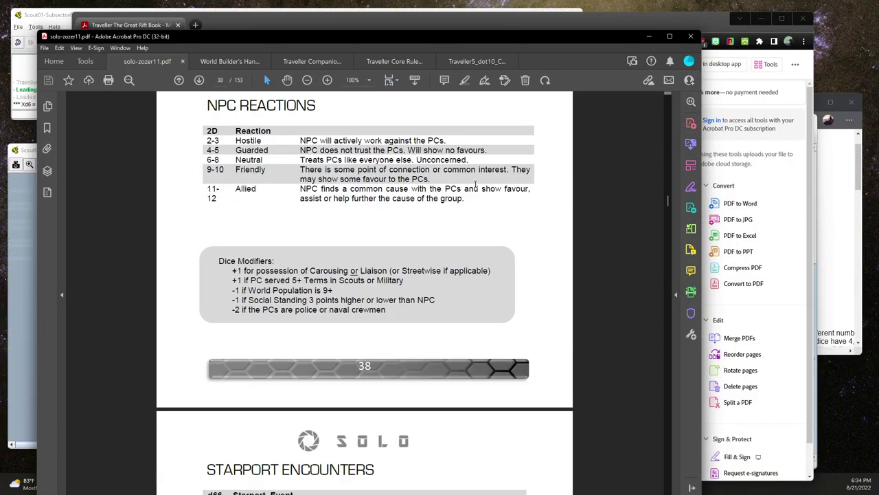
{"action": "scroll", "coordinate": [475, 183], "scroll_direction": "down", "scroll_amount": 15}
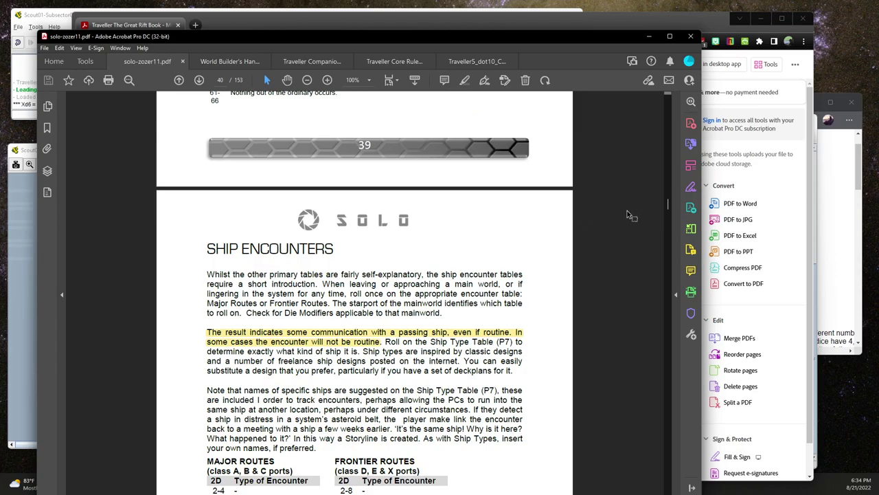
{"action": "left_click_drag", "start_coordinate": [670, 202], "coordinate": [669, 203]}
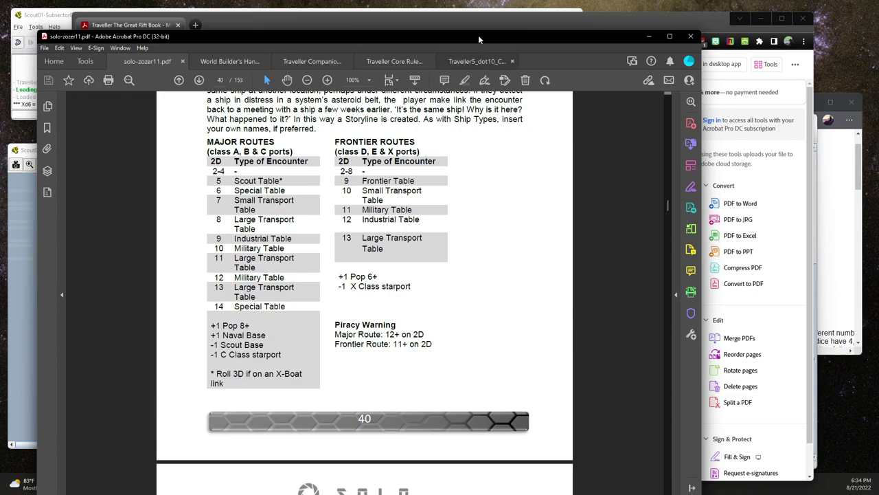
{"action": "left_click_drag", "start_coordinate": [480, 40], "coordinate": [645, 28]}
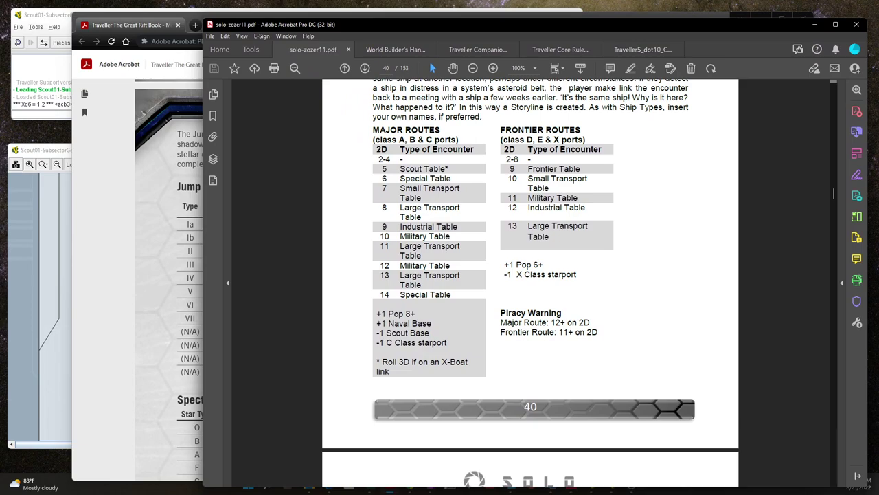
- Move the Virtual Dice Roller to the upper left and roll 2 dice for a total of 9
{"action": "key", "text": "alt+Tab"}
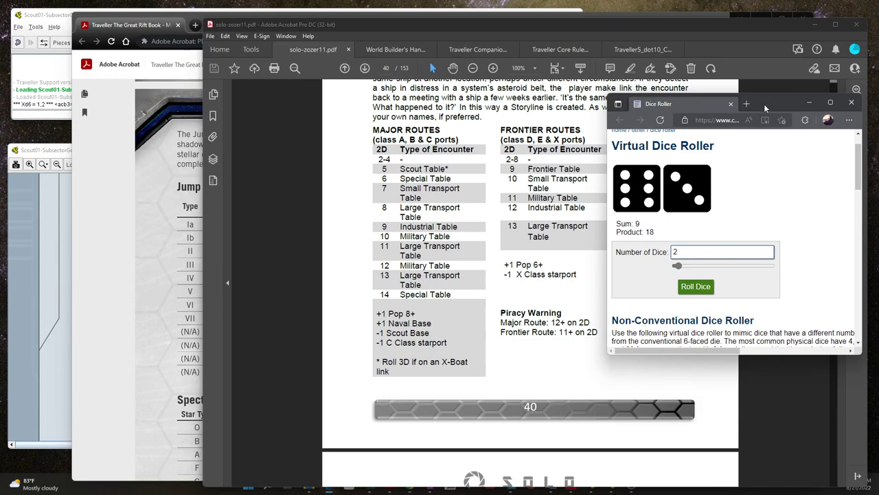
{"action": "left_click_drag", "start_coordinate": [765, 108], "coordinate": [223, 83]}
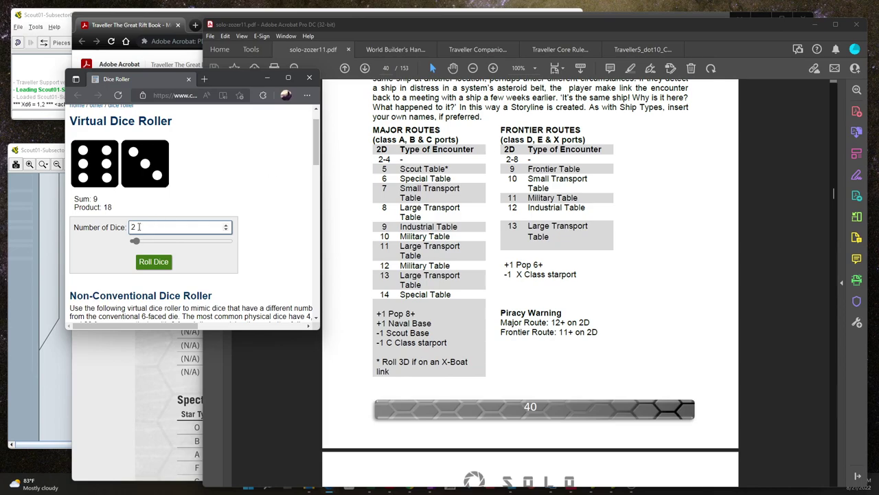
{"action": "double_click", "coordinate": [133, 227]}
{"action": "type", "text": "1"}
{"action": "left_click", "coordinate": [112, 226]}
{"action": "type", "text": "2"}
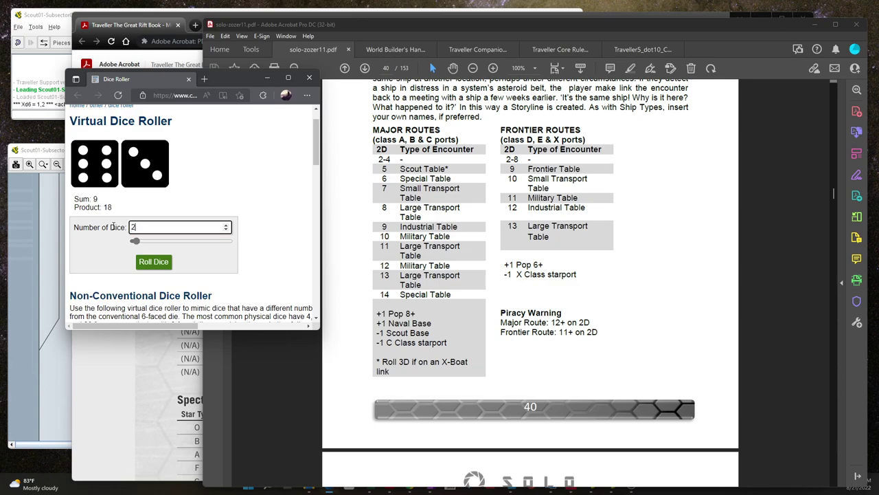
{"action": "left_click", "coordinate": [155, 264]}
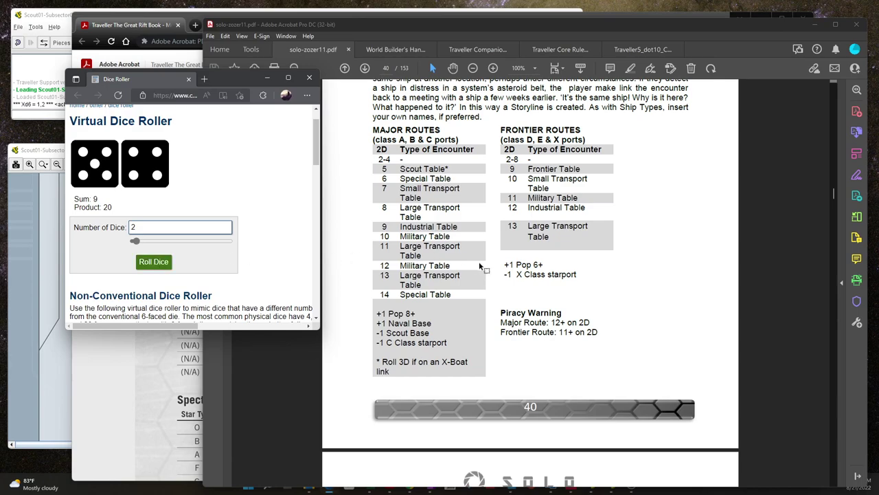
- Scroll the rulebook from page 40 to page 44's Frontier ship table
{"action": "scroll", "coordinate": [548, 233], "scroll_direction": "down", "scroll_amount": 3}
{"action": "scroll", "coordinate": [549, 232], "scroll_direction": "down", "scroll_amount": 15}
{"action": "scroll", "coordinate": [548, 237], "scroll_direction": "down", "scroll_amount": 20}
{"action": "scroll", "coordinate": [543, 245], "scroll_direction": "down", "scroll_amount": 20}
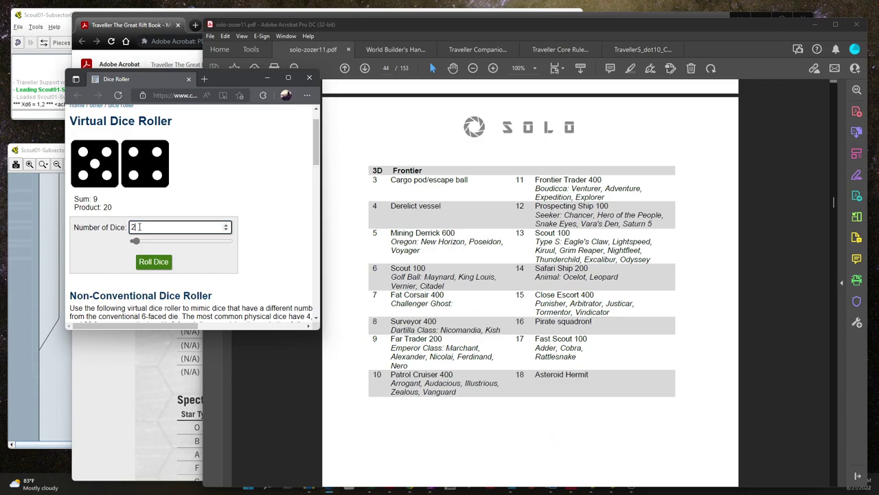
- Set the dice roller to 3 dice and roll a total of 6 for the ship type
{"action": "left_click", "coordinate": [108, 226]}
{"action": "type", "text": "3"}
{"action": "left_click", "coordinate": [153, 262]}
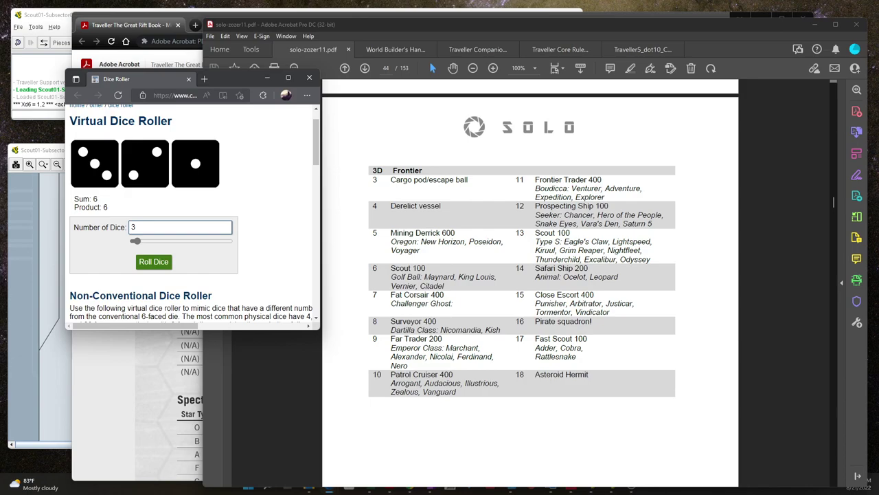
- Bring OneNote's Week 1 - Daily log to the centre, in front of Acrobat
{"action": "key", "text": "super+d"}
{"action": "key", "text": "super+d"}
{"action": "key", "text": "super+d"}
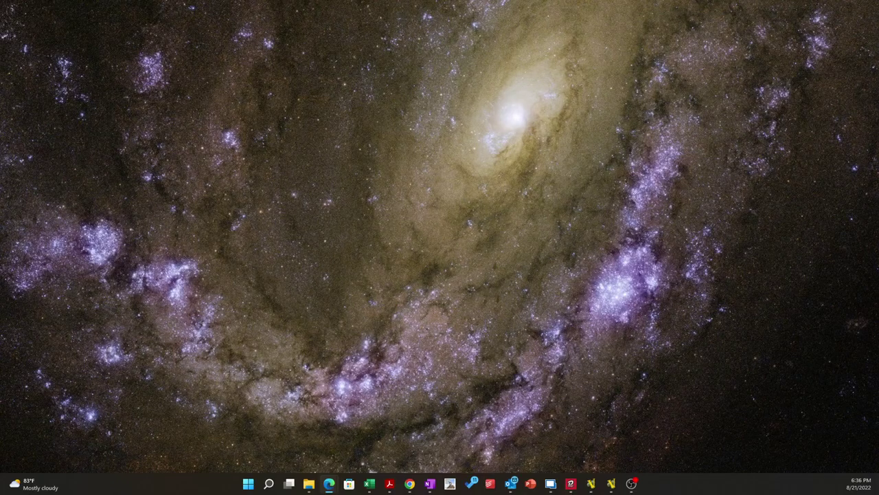
{"action": "key", "text": "super+d"}
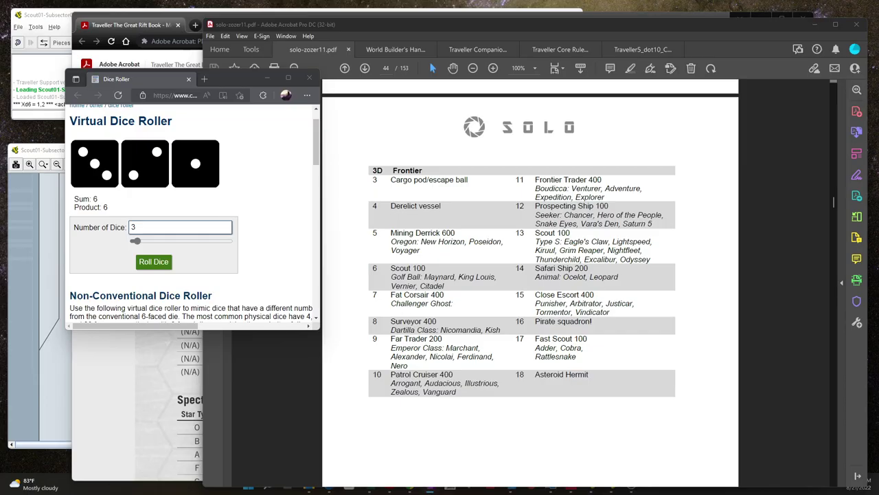
{"action": "key", "text": "super+d"}
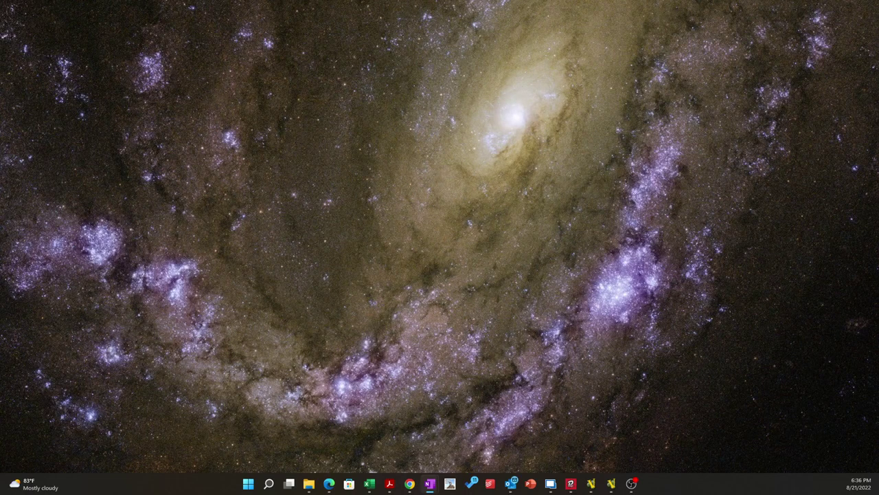
{"action": "key", "text": "super+d"}
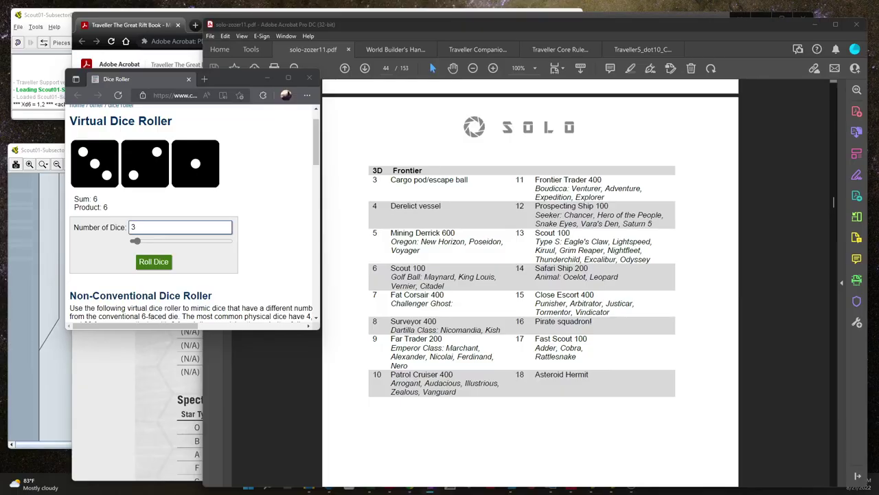
{"action": "left_click_drag", "start_coordinate": [767, 132], "coordinate": [257, 60]}
- Enter 'Starship Encounter - Inbound Scout ship' in Day 6's 1500 Event cell, then move OneNote aside
{"action": "left_click", "coordinate": [372, 248]}
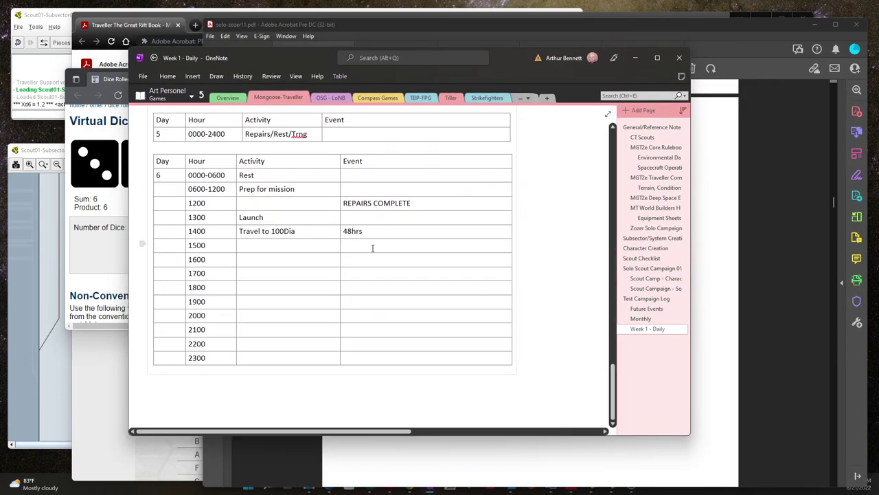
{"action": "type", "text": "Starship"}
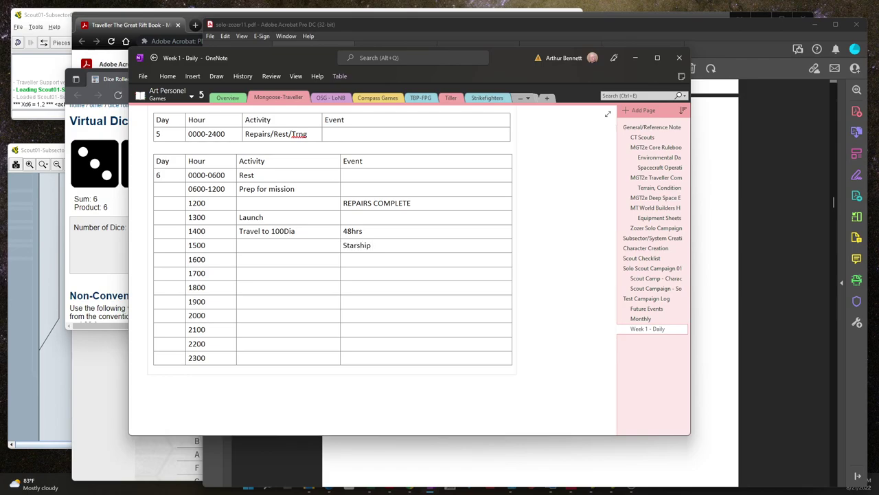
{"action": "type", "text": " Em"}
{"action": "key", "text": "BackSpace"}
{"action": "type", "text": "ncounter - Inbound Scout"}
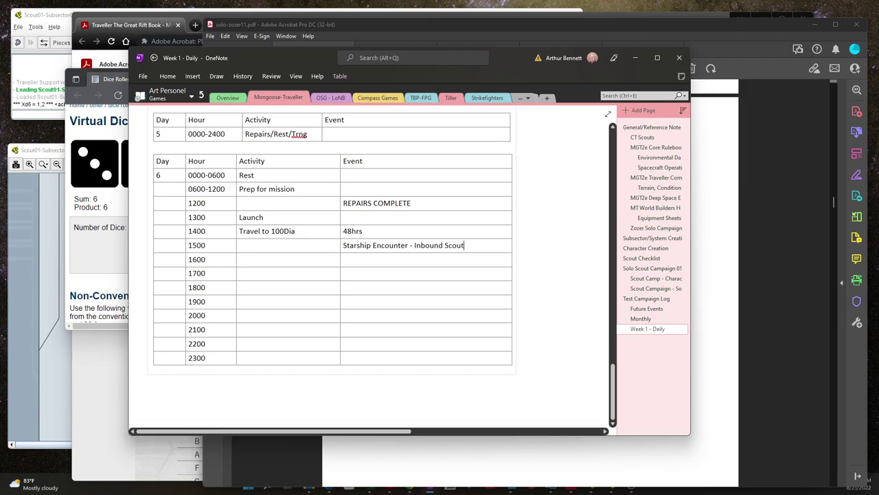
{"action": "type", "text": " ship"}
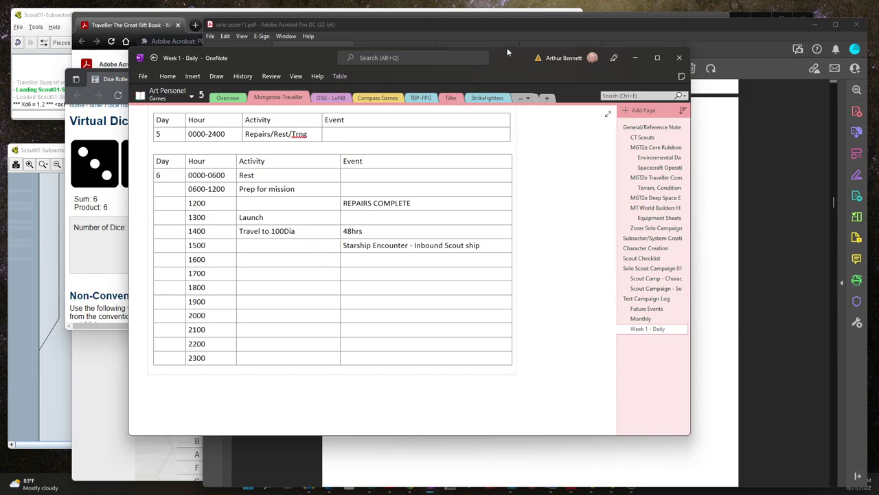
{"action": "left_click_drag", "start_coordinate": [510, 56], "coordinate": [878, 124]}
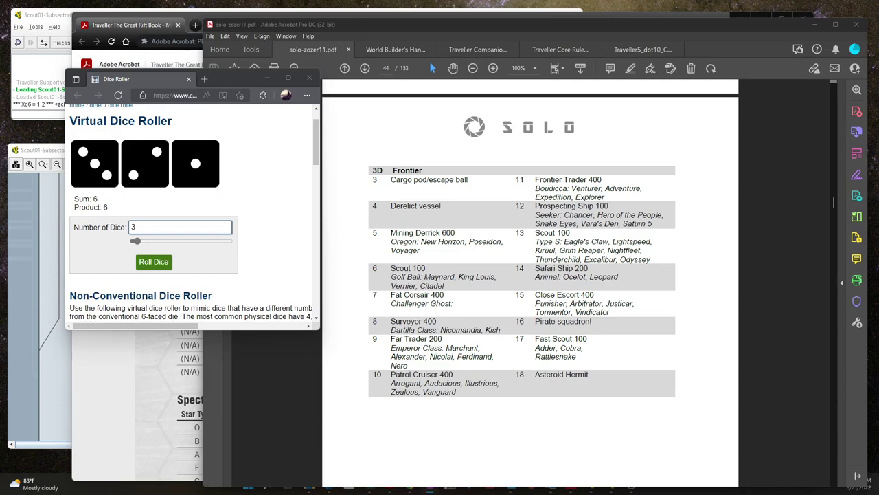
- Scroll to page 45's Ship Reactions table, roll three dice for a 10, and return to OneNote
{"action": "scroll", "coordinate": [503, 270], "scroll_direction": "down", "scroll_amount": 10}
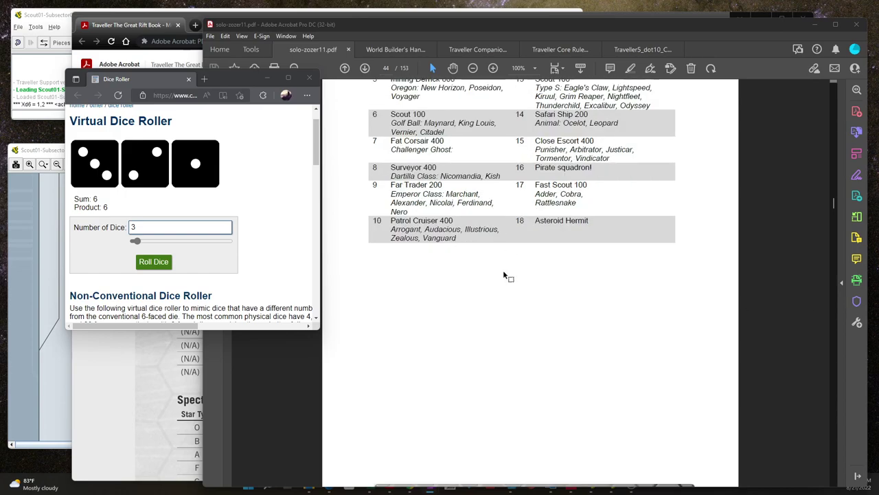
{"action": "scroll", "coordinate": [505, 272], "scroll_direction": "down", "scroll_amount": 1}
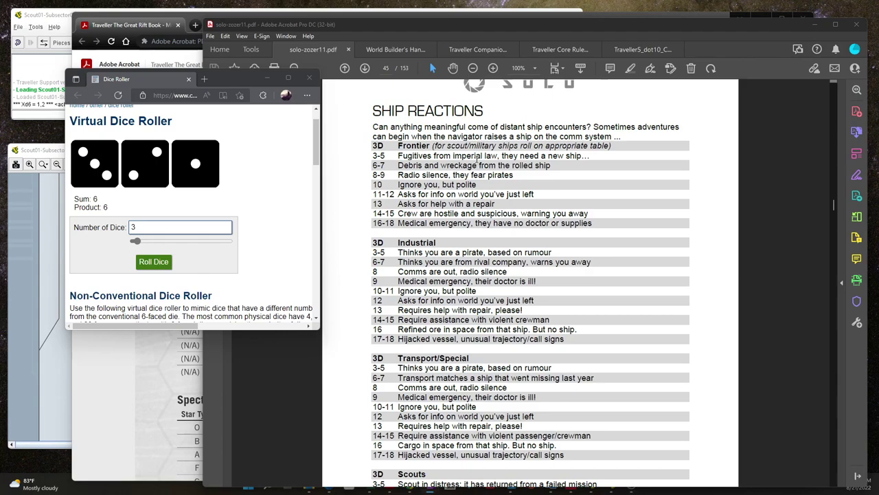
{"action": "scroll", "coordinate": [446, 245], "scroll_direction": "down", "scroll_amount": 3}
{"action": "scroll", "coordinate": [446, 245], "scroll_direction": "down", "scroll_amount": 4}
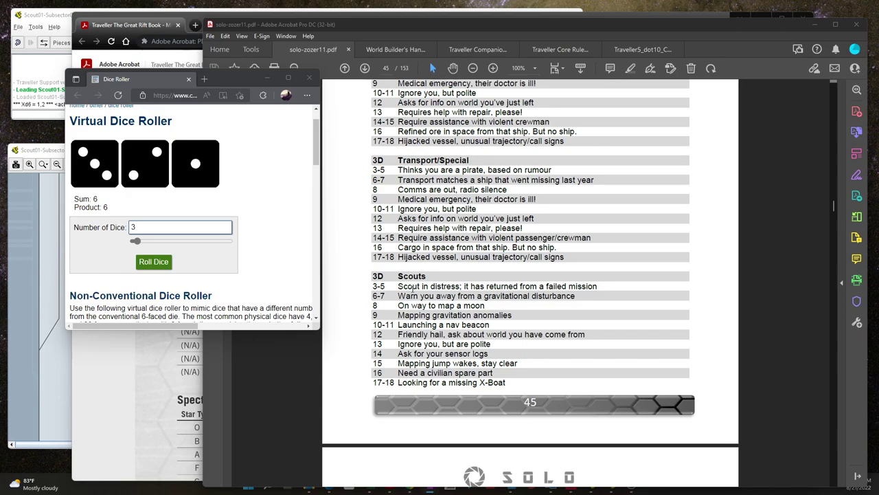
{"action": "left_click", "coordinate": [155, 262]}
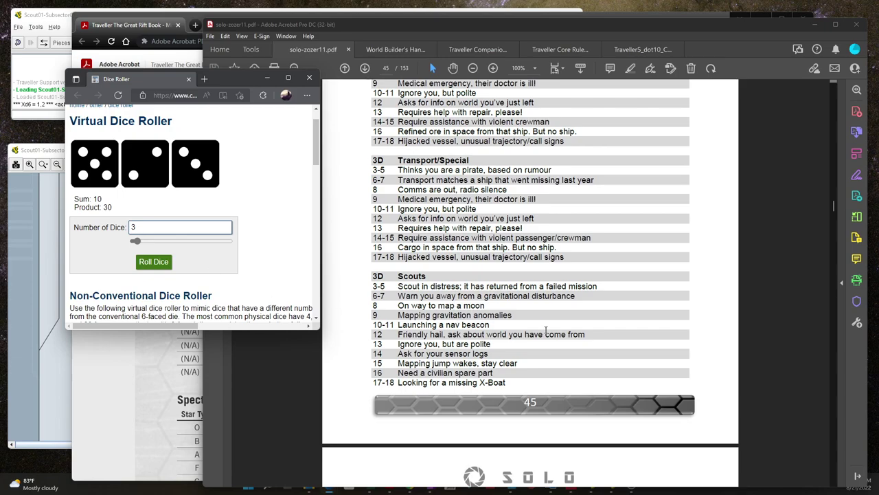
{"action": "left_click", "coordinate": [834, 204]}
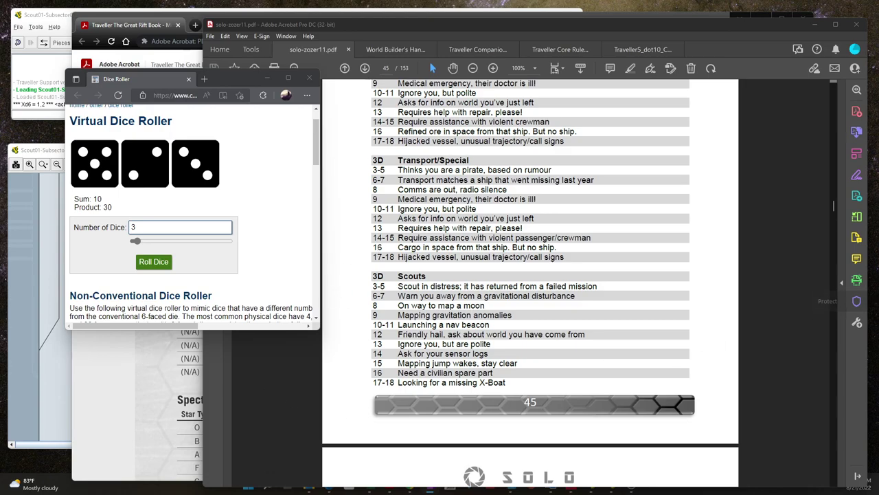
{"action": "key", "text": "alt+Tab"}
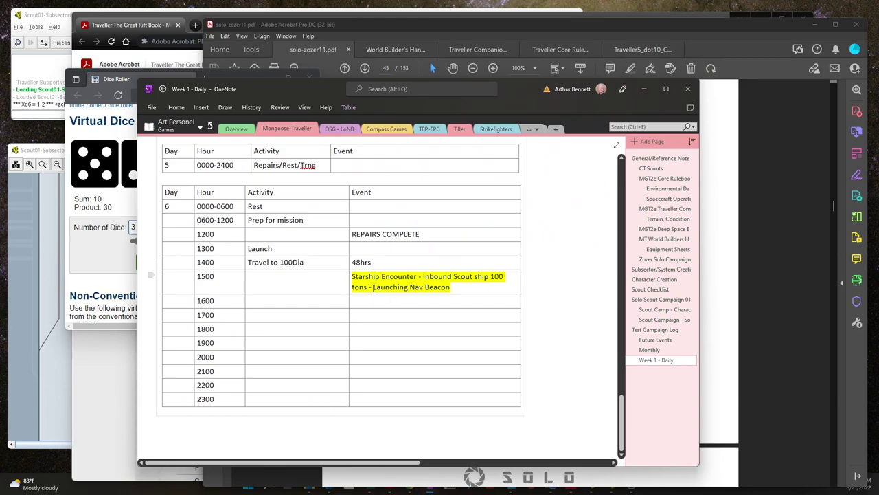
- Scroll the OneNote log up to Day 3 and back to Day 6, then bring VASSAL forward
{"action": "scroll", "coordinate": [372, 287], "scroll_direction": "up", "scroll_amount": 3}
{"action": "scroll", "coordinate": [373, 287], "scroll_direction": "up", "scroll_amount": 4}
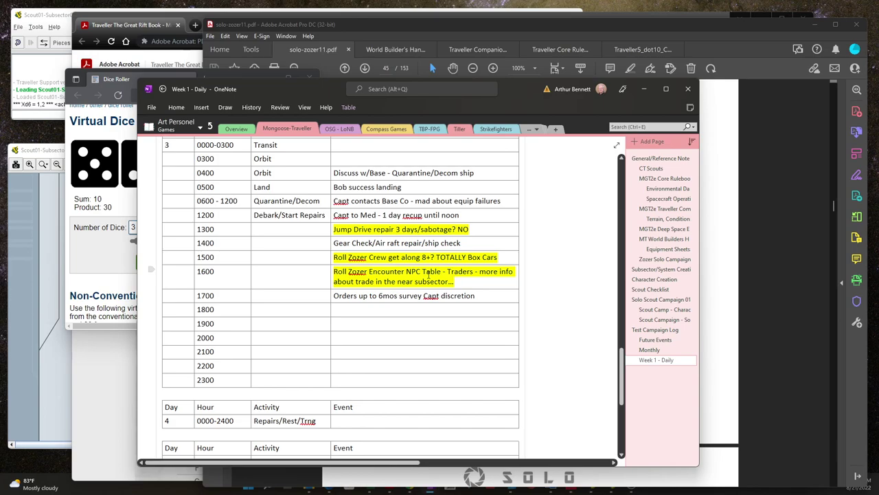
{"action": "scroll", "coordinate": [443, 275], "scroll_direction": "down", "scroll_amount": 9}
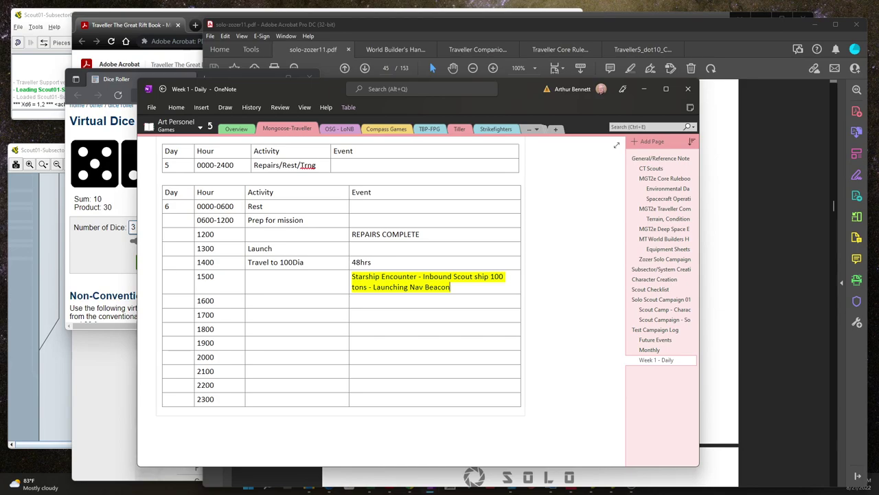
{"action": "left_click", "coordinate": [412, 487]}
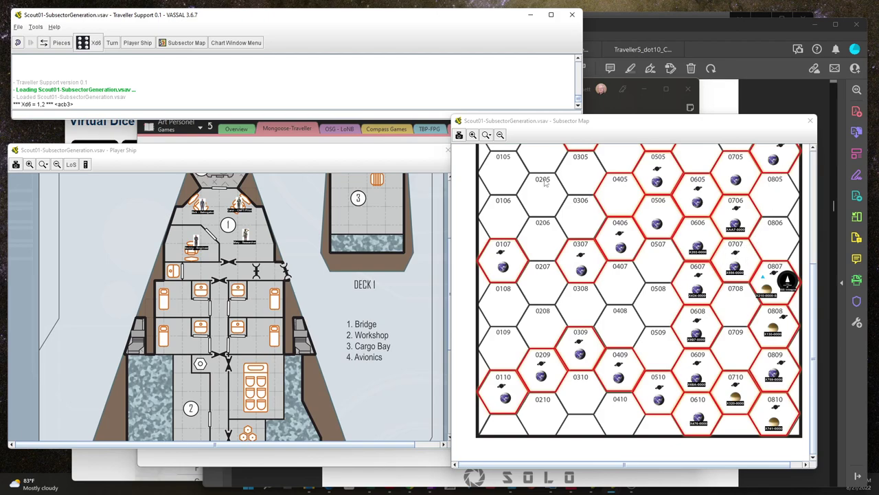
- Zoom the subsector map in on the scout ship in hex 0807 and preview its neighbouring planets
{"action": "left_click", "coordinate": [473, 134]}
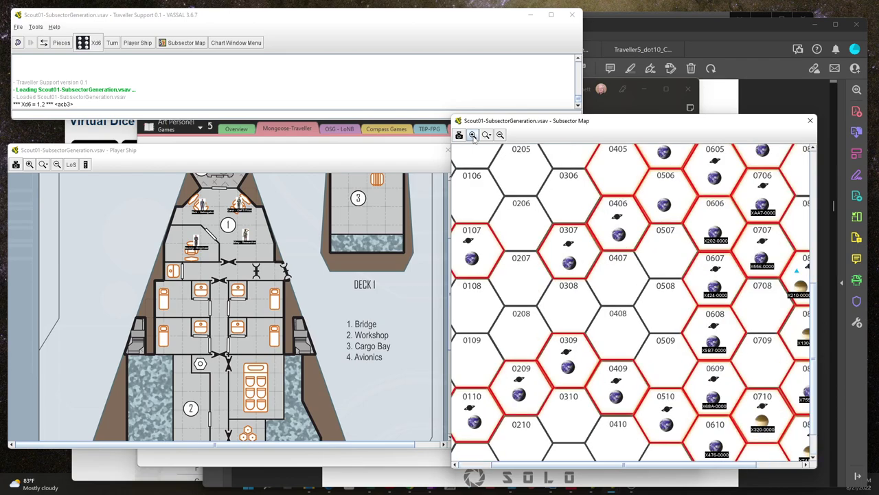
{"action": "left_click", "coordinate": [687, 465]}
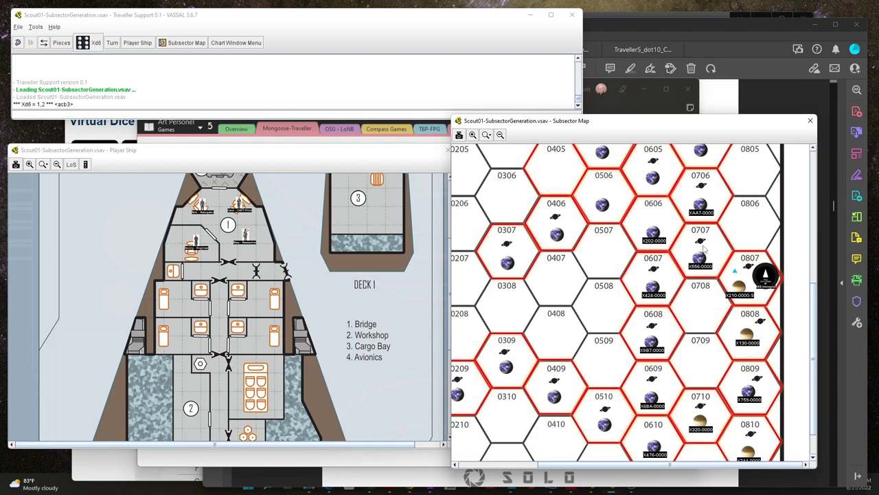
{"action": "mouse_move", "coordinate": [700, 259]}
{"action": "mouse_move", "coordinate": [735, 283]}
- Bring the Spacecraft Operations notes in OneNote forward and shift the window slightly right
{"action": "key", "text": "alt+Tab"}
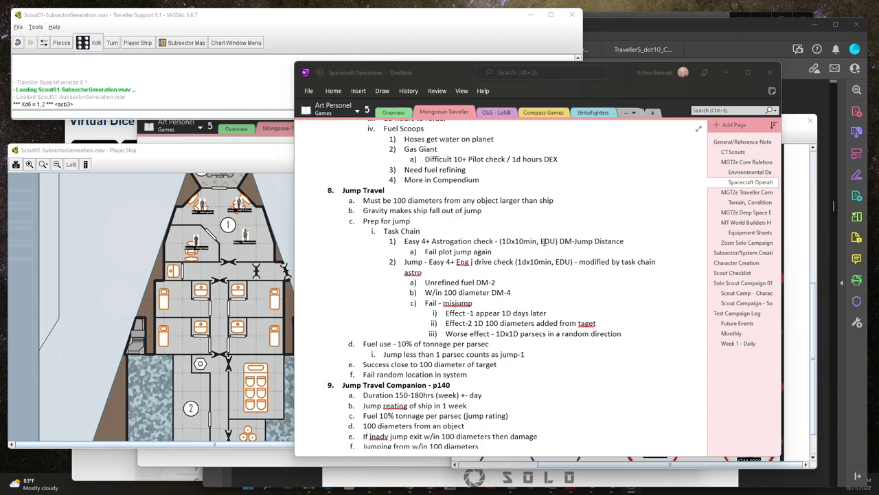
{"action": "left_click_drag", "start_coordinate": [452, 70], "coordinate": [487, 44]}
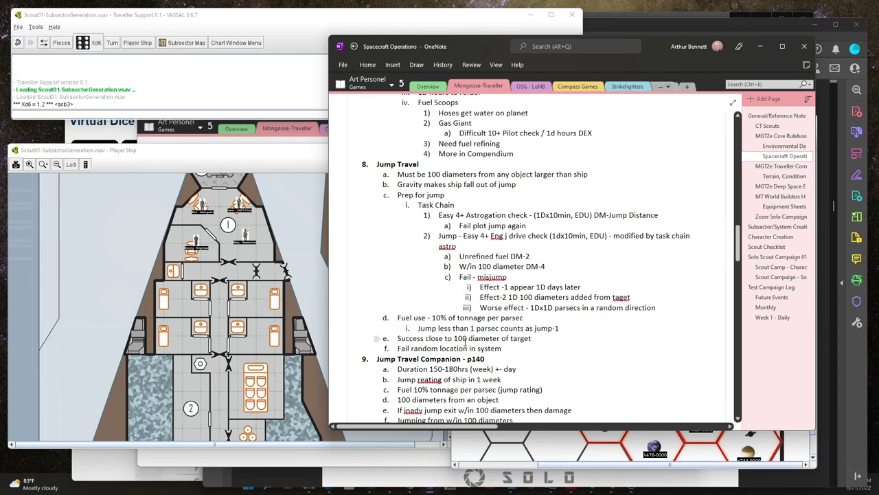
- Read through the Jump Travel and bad jump rules, then bring up the Scout character sheet PDF
{"action": "scroll", "coordinate": [466, 338], "scroll_direction": "down", "scroll_amount": 5}
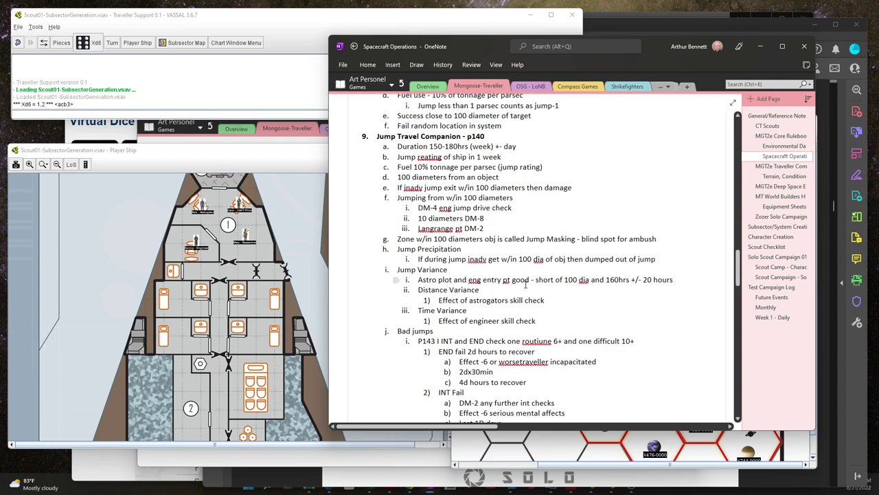
{"action": "scroll", "coordinate": [494, 305], "scroll_direction": "down", "scroll_amount": 1}
{"action": "scroll", "coordinate": [495, 304], "scroll_direction": "down", "scroll_amount": 2}
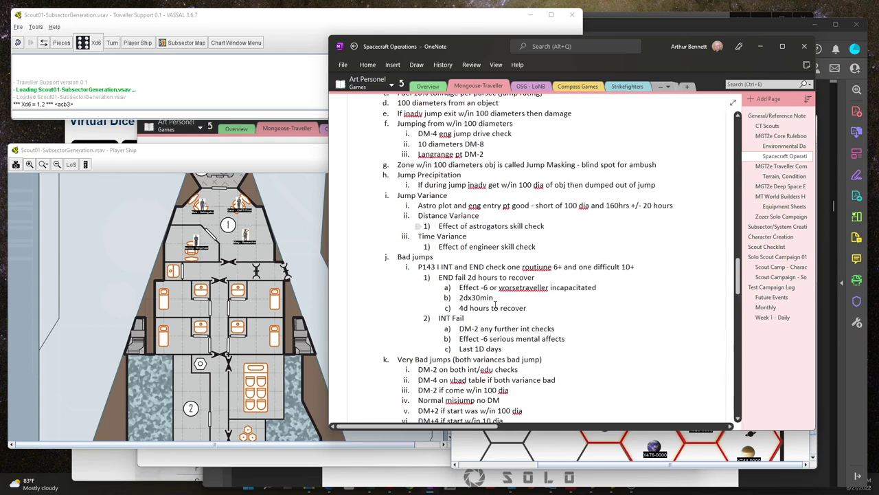
{"action": "scroll", "coordinate": [446, 296], "scroll_direction": "up", "scroll_amount": 9}
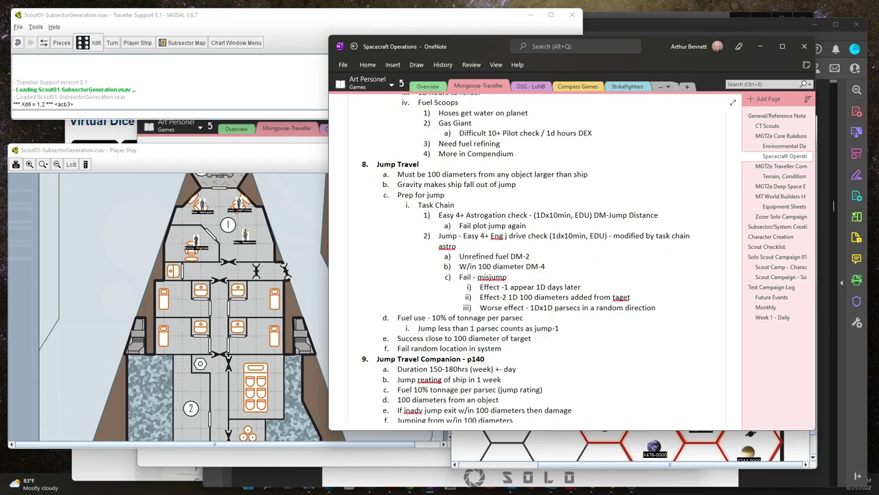
{"action": "key", "text": "alt+Tab"}
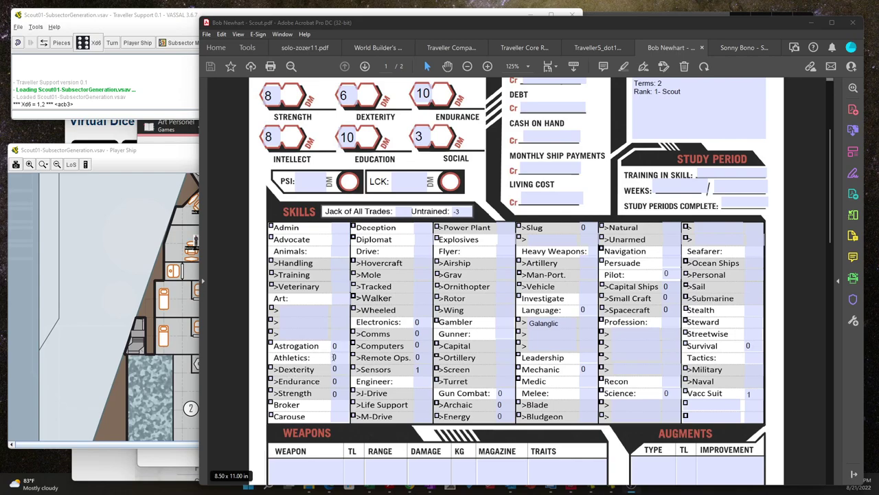
- Enter 0 for Astrogation on the first scout sheet, then switch to the second character's Scout.pdf
{"action": "scroll", "coordinate": [335, 354], "scroll_direction": "up", "scroll_amount": 1}
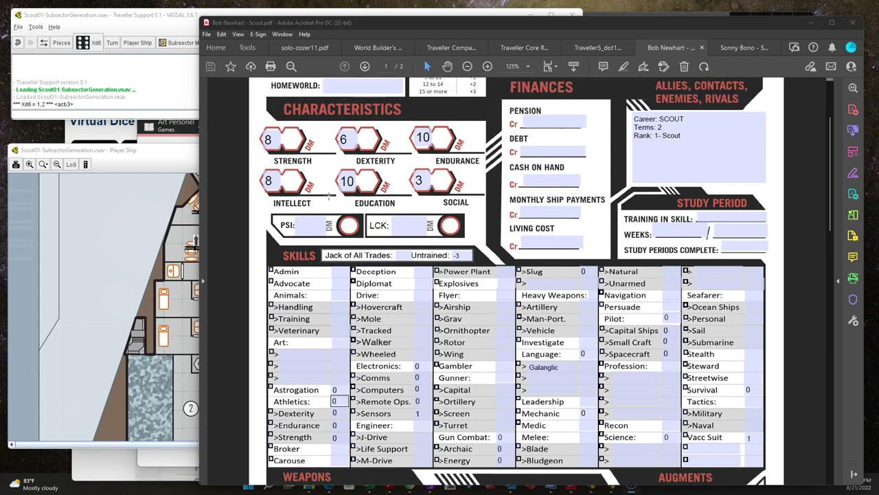
{"action": "scroll", "coordinate": [306, 230], "scroll_direction": "up", "scroll_amount": 2}
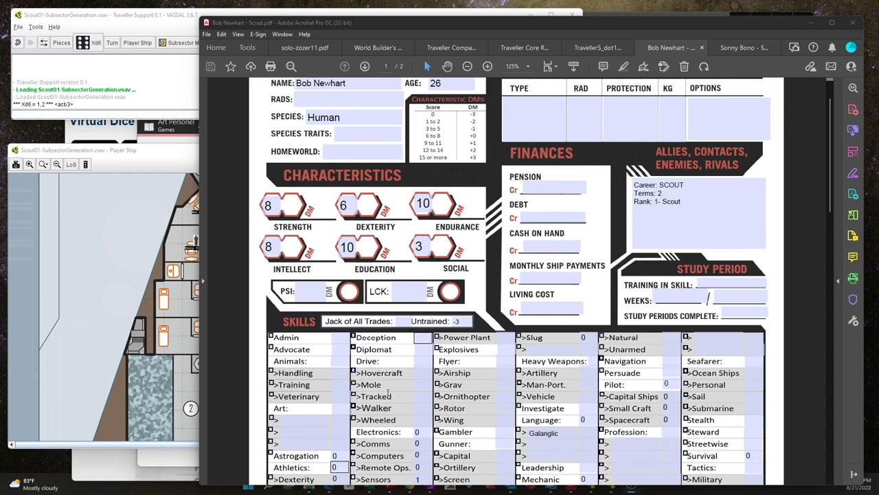
{"action": "left_click", "coordinate": [334, 456]}
{"action": "type", "text": "0"}
{"action": "key", "text": "Return"}
{"action": "left_click", "coordinate": [730, 54]}
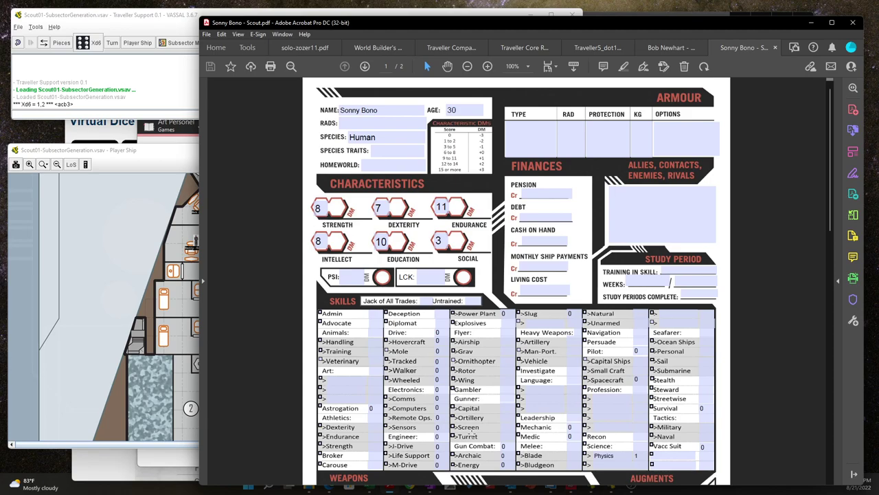
- Inspect the second scout's Skills fields, then return to the Spacecraft Operations notes
{"action": "scroll", "coordinate": [543, 429], "scroll_direction": "down", "scroll_amount": 1}
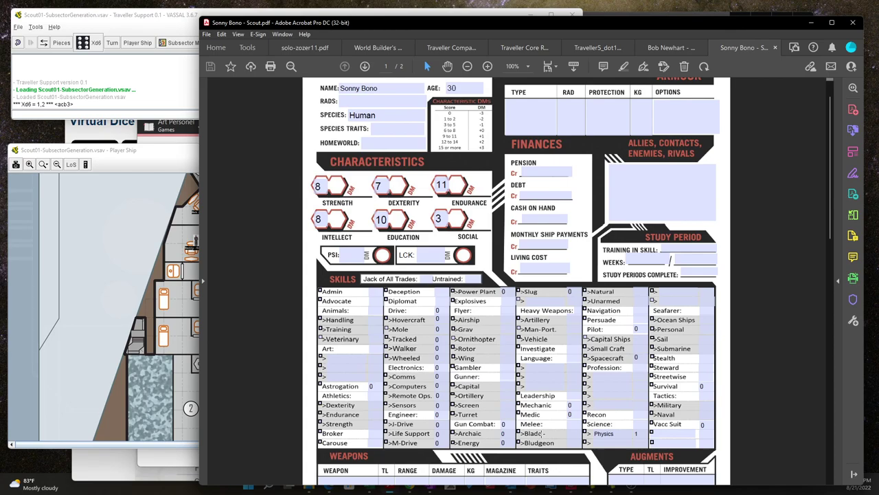
{"action": "left_click", "coordinate": [604, 372]}
{"action": "left_click", "coordinate": [591, 356]}
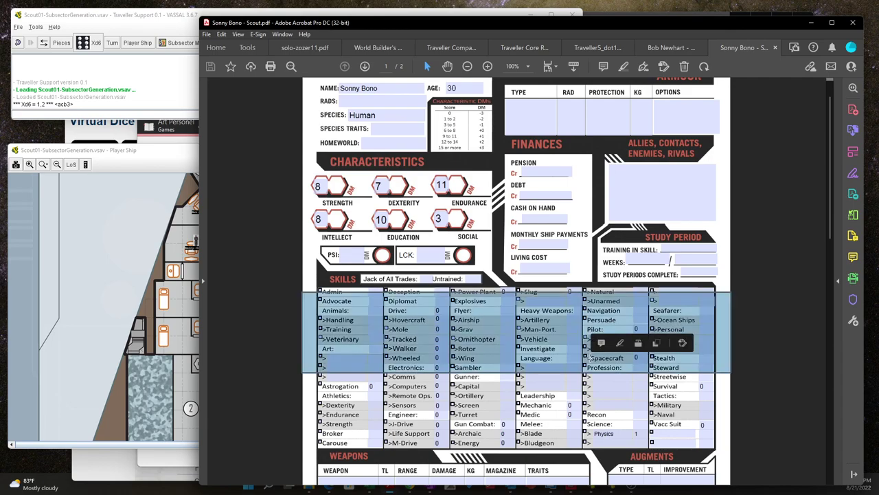
{"action": "left_click", "coordinate": [622, 386]}
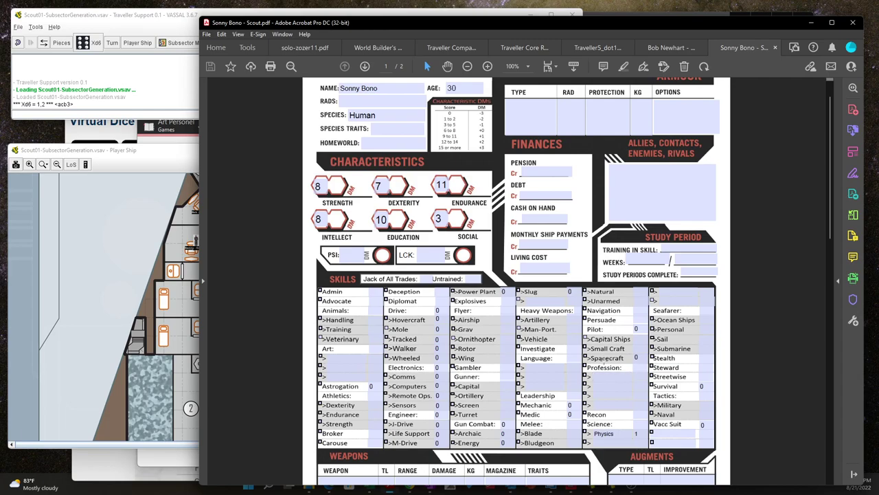
{"action": "scroll", "coordinate": [611, 358], "scroll_direction": "down", "scroll_amount": 2}
{"action": "scroll", "coordinate": [611, 357], "scroll_direction": "up", "scroll_amount": 2}
{"action": "key", "text": "alt+Tab"}
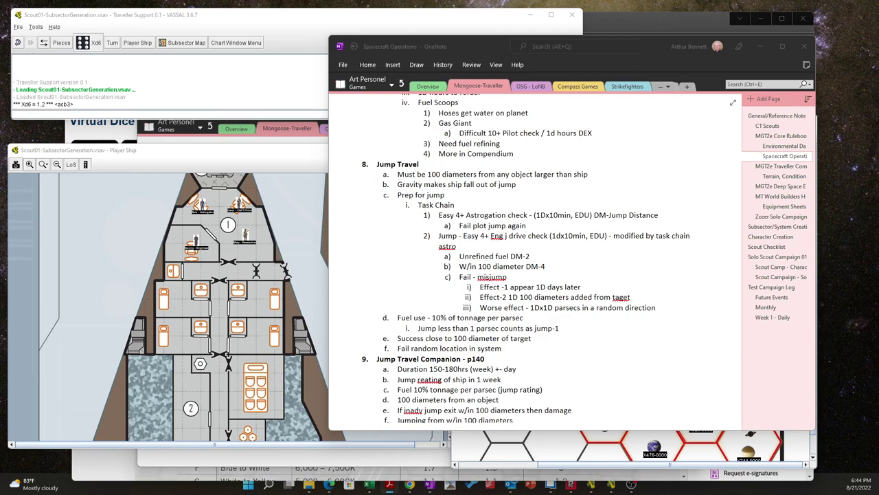
- Set Number of Dice to 2 in the Dice Roller and roll until getting 3 and 6, totalling 9
{"action": "key", "text": "alt+Tab"}
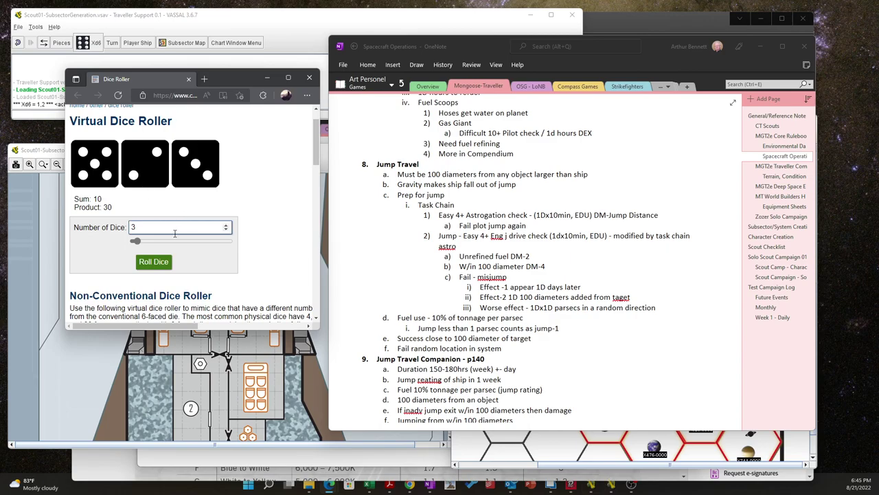
{"action": "left_click", "coordinate": [108, 225]}
{"action": "type", "text": "2"}
{"action": "left_click", "coordinate": [149, 261]}
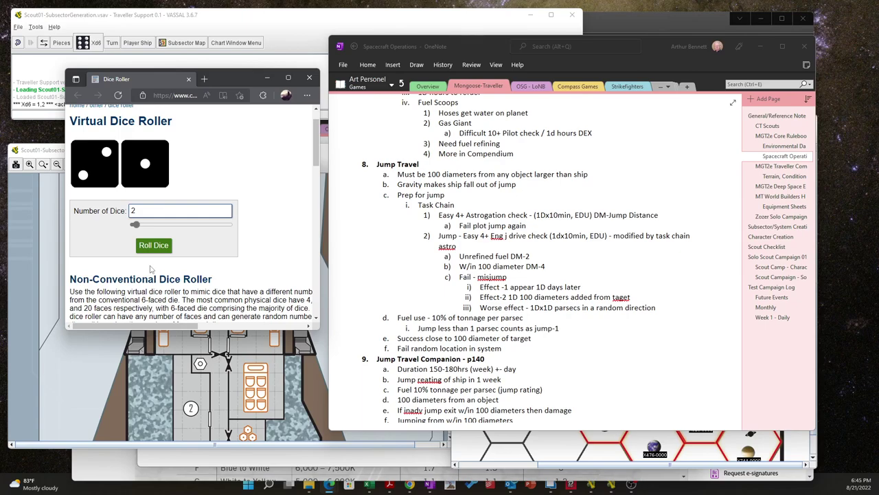
{"action": "left_click", "coordinate": [153, 245]}
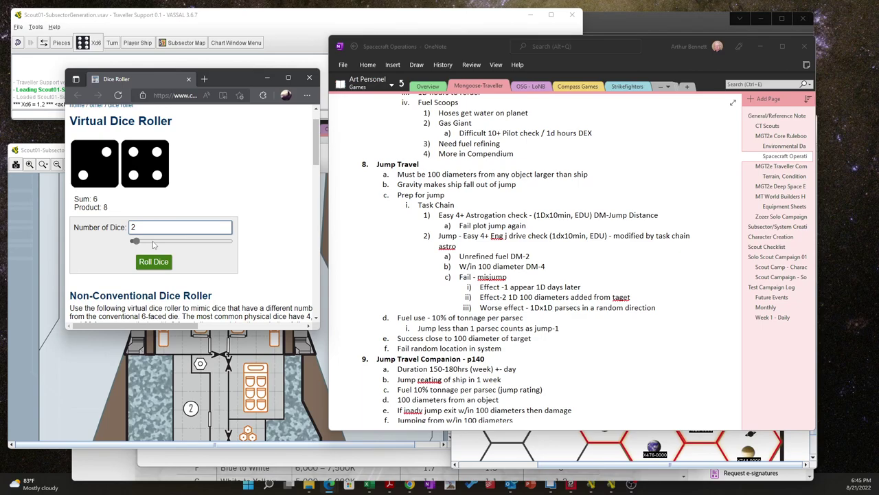
{"action": "left_click", "coordinate": [153, 265]}
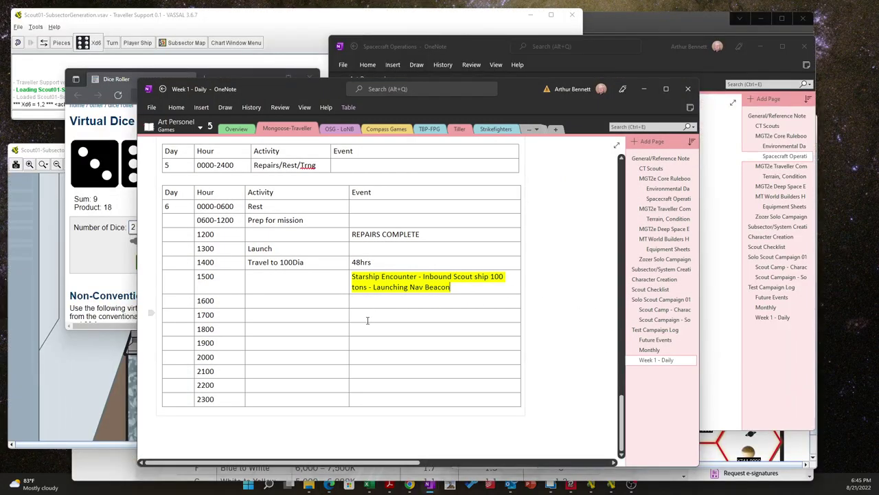
- Enter 'Astro +3' in the 1600 Event cell and 'JDrive +6' in the 1700 Event cell of Day 6
{"action": "scroll", "coordinate": [377, 335], "scroll_direction": "down", "scroll_amount": 2}
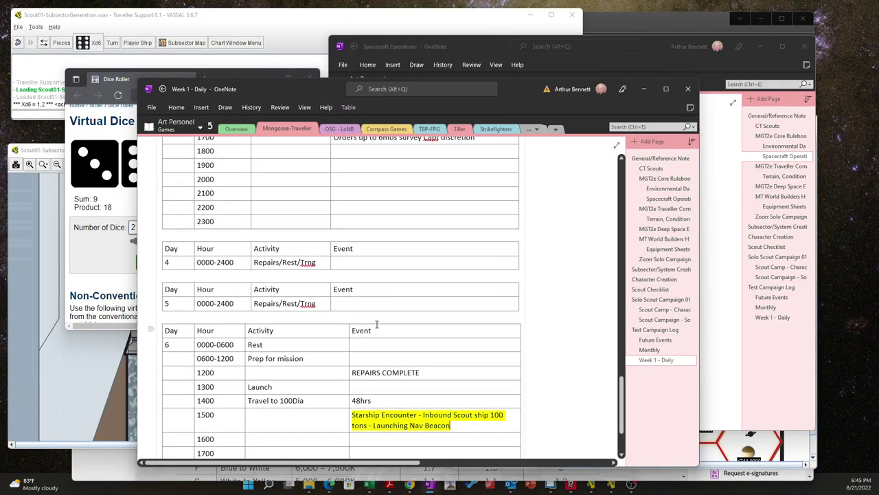
{"action": "scroll", "coordinate": [376, 320], "scroll_direction": "down", "scroll_amount": 3}
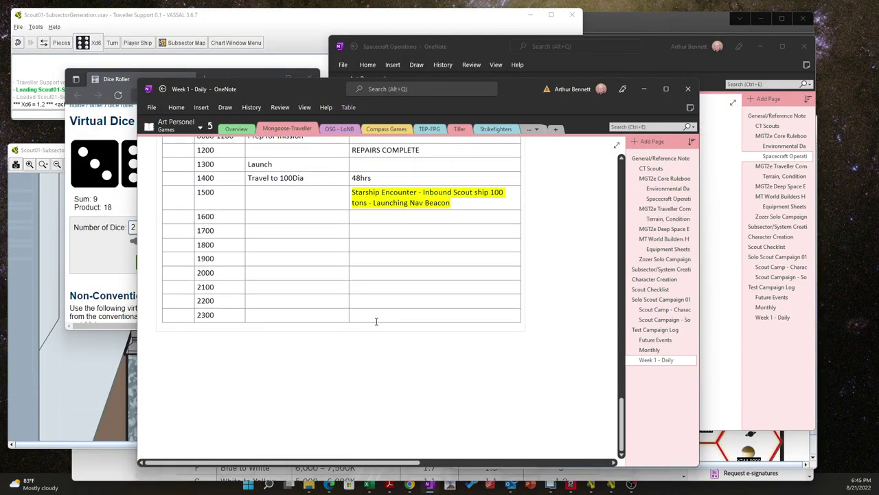
{"action": "left_click", "coordinate": [364, 217]}
{"action": "type", "text": "Astro +3"}
{"action": "left_click", "coordinate": [371, 232]}
{"action": "type", "text": "JDrive"}
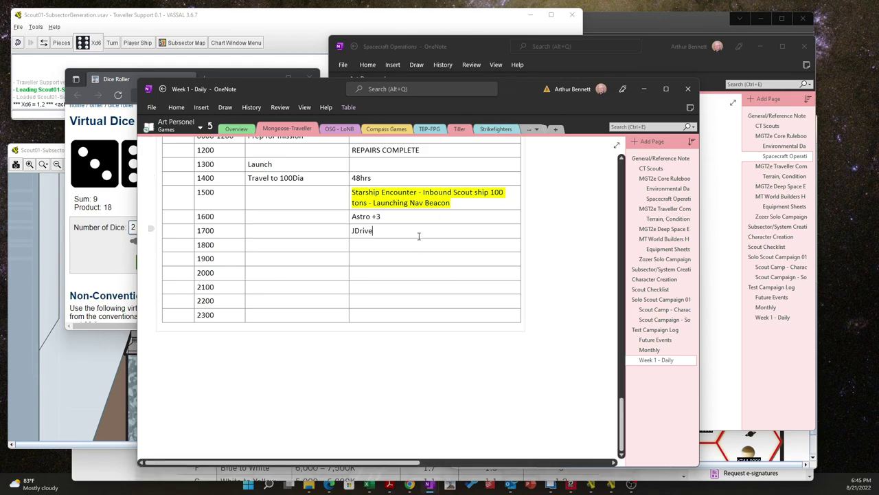
{"action": "type", "text": "+6"}
- Move the daily log aside and scroll the Spacecraft Operations notes through the Bad jumps and Misjump rules
{"action": "left_click_drag", "start_coordinate": [313, 90], "coordinate": [878, 88]}
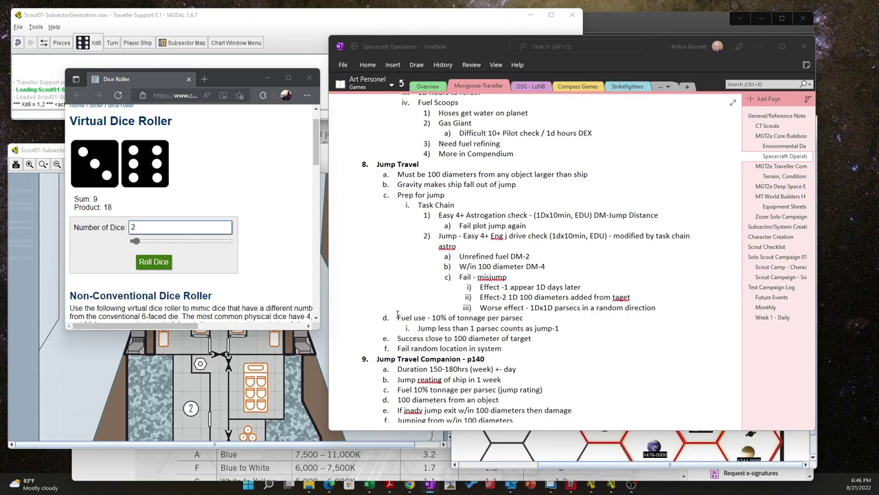
{"action": "scroll", "coordinate": [397, 313], "scroll_direction": "down", "scroll_amount": 1}
{"action": "scroll", "coordinate": [397, 313], "scroll_direction": "down", "scroll_amount": 3}
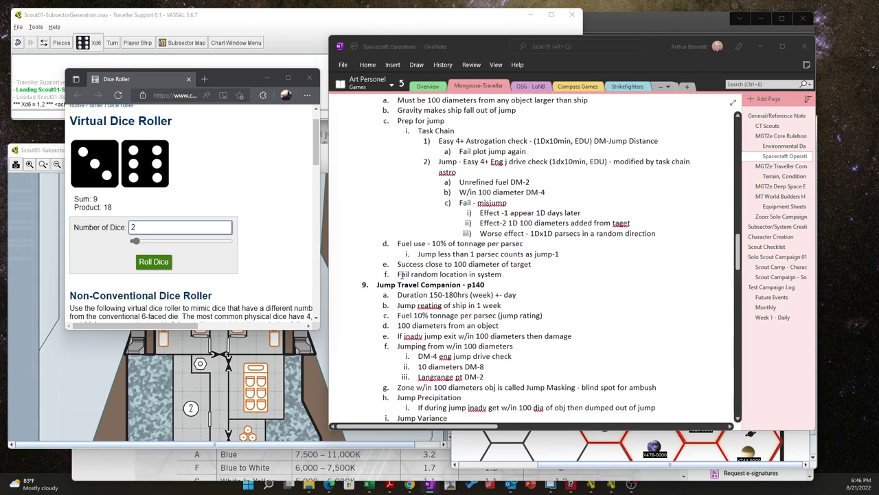
{"action": "scroll", "coordinate": [402, 274], "scroll_direction": "down", "scroll_amount": 3}
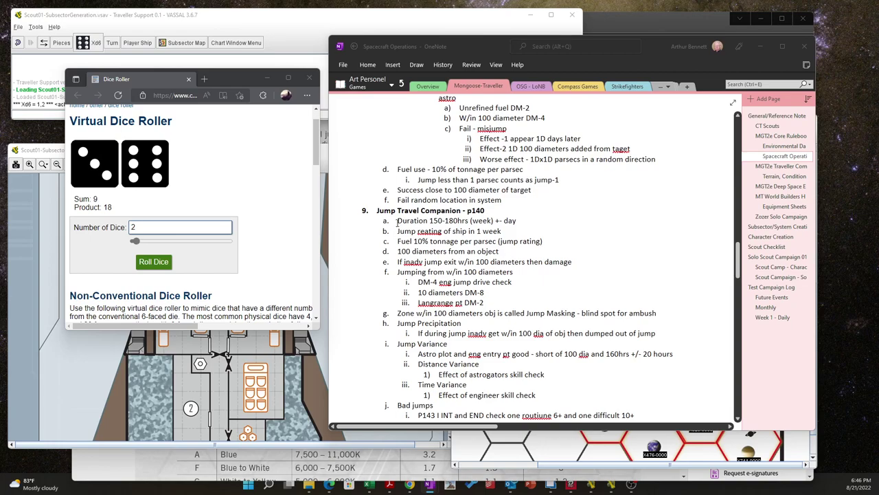
{"action": "scroll", "coordinate": [397, 221], "scroll_direction": "down", "scroll_amount": 6}
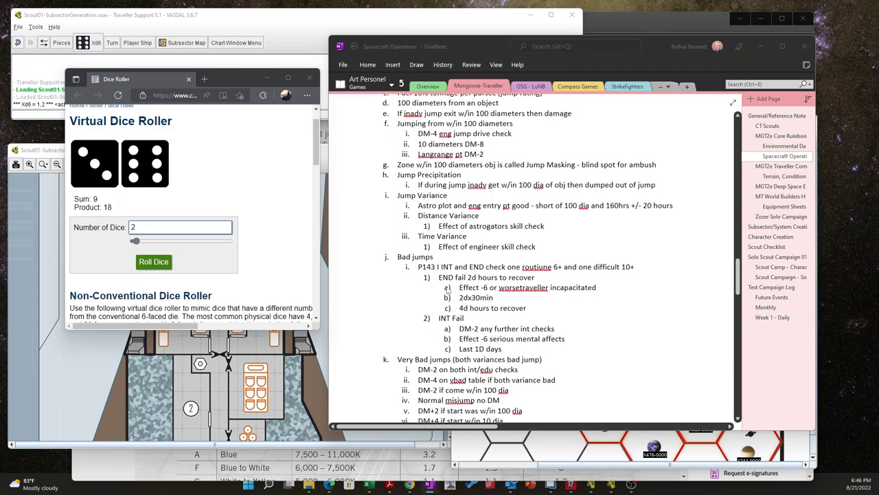
{"action": "scroll", "coordinate": [448, 296], "scroll_direction": "down", "scroll_amount": 6}
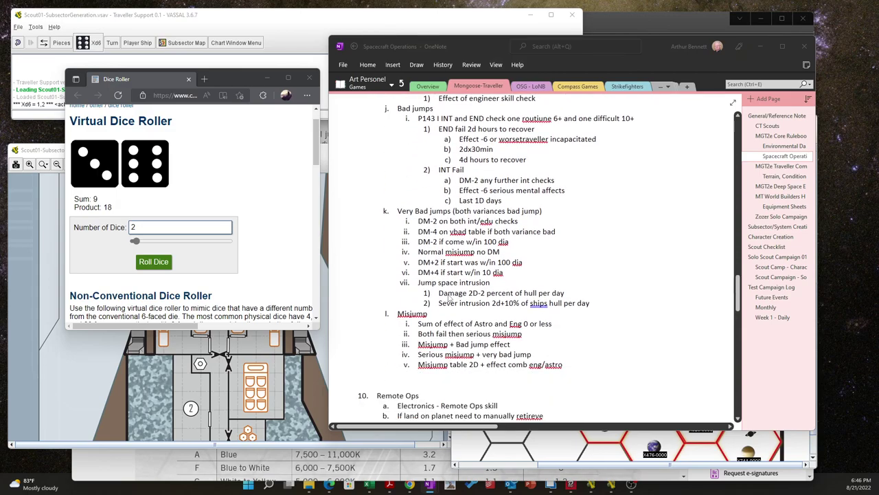
{"action": "scroll", "coordinate": [447, 298], "scroll_direction": "down", "scroll_amount": 9}
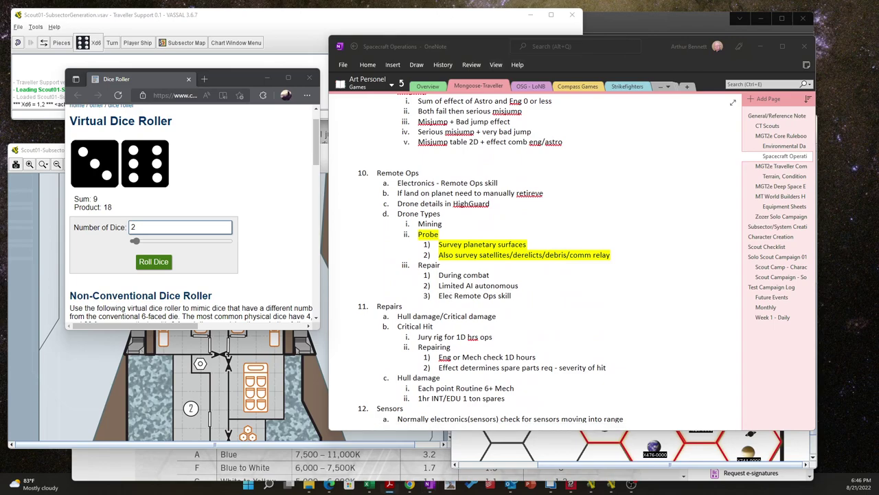
- Enter 'Good Jump 7 days jump1 10 tons fuel 100dia primary' in the Day 6 1800 Event cell
{"action": "left_click", "coordinate": [429, 484]}
{"action": "left_click_drag", "start_coordinate": [796, 78], "coordinate": [275, 94]}
{"action": "left_click", "coordinate": [362, 257]}
{"action": "type", "text": "Good"}
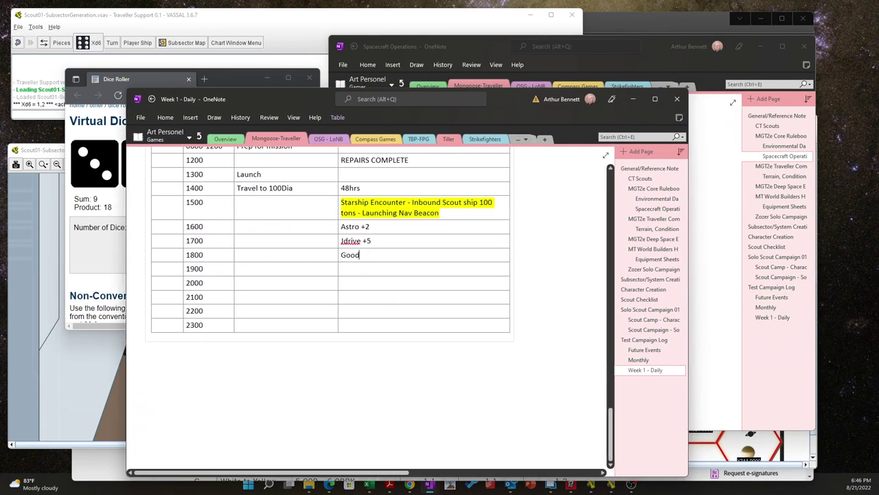
{"action": "type", "text": " Jump 7 dayds"}
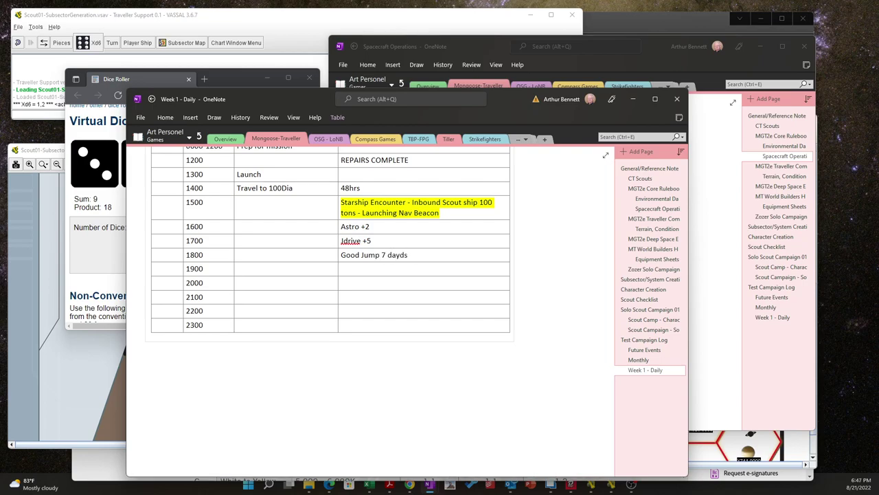
{"action": "key", "text": "BackSpace"}
{"action": "key", "text": "BackSpace"}
{"action": "type", "text": "s"}
{"action": "type", "text": "jump1"}
{"action": "type", "text": "10 tons fuel"}
{"action": "type", "text": "100dia "}
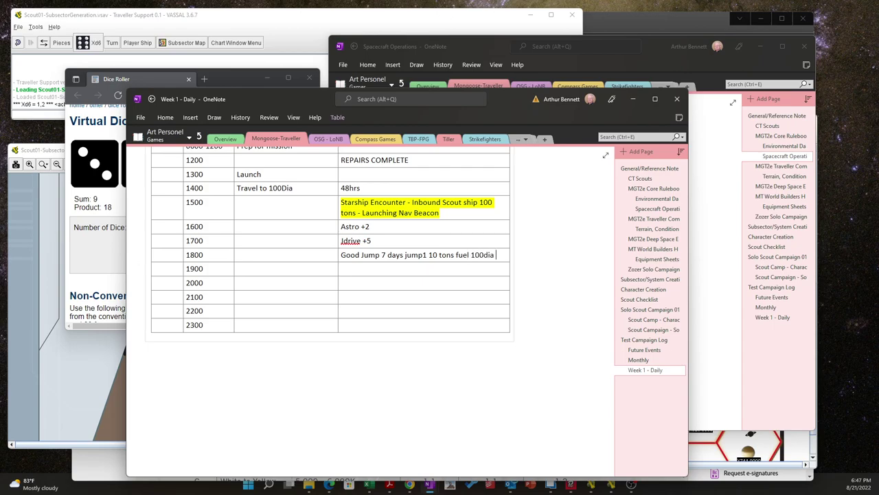
{"action": "type", "text": "primar"}
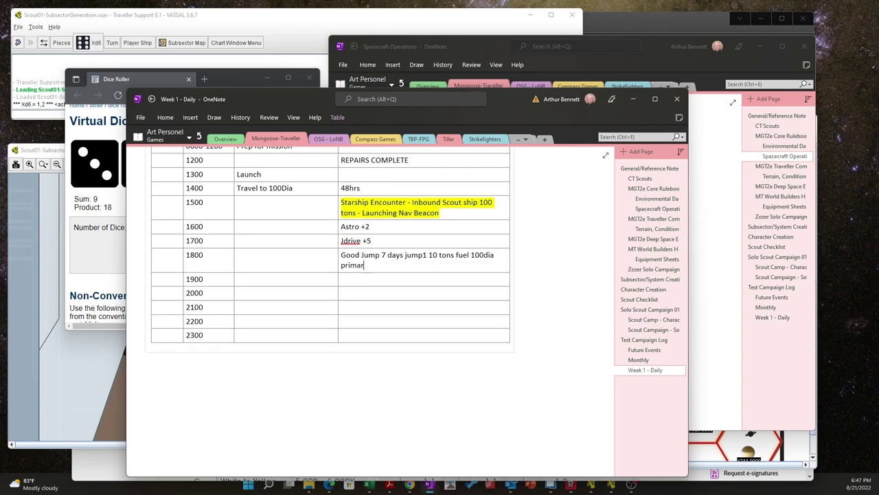
{"action": "type", "text": "y"}
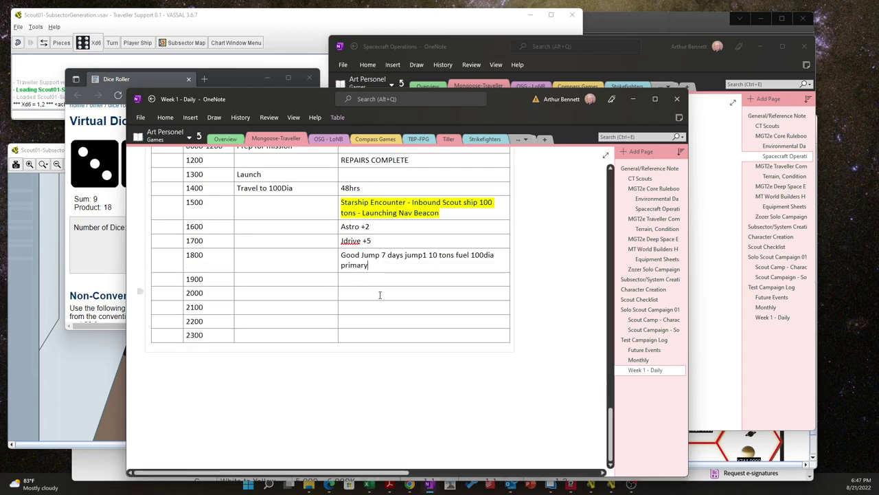
- Check the Day 3 log, return to Day 6, and type 'Transit Event?' in the 1900 Event cell
{"action": "scroll", "coordinate": [379, 295], "scroll_direction": "up", "scroll_amount": 8}
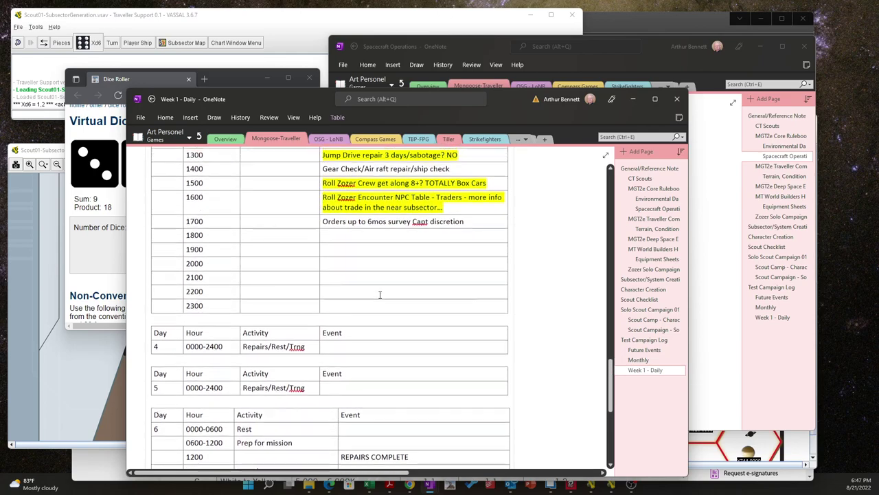
{"action": "scroll", "coordinate": [379, 295], "scroll_direction": "up", "scroll_amount": 3}
{"action": "scroll", "coordinate": [379, 294], "scroll_direction": "down", "scroll_amount": 3}
{"action": "scroll", "coordinate": [380, 295], "scroll_direction": "up", "scroll_amount": 2}
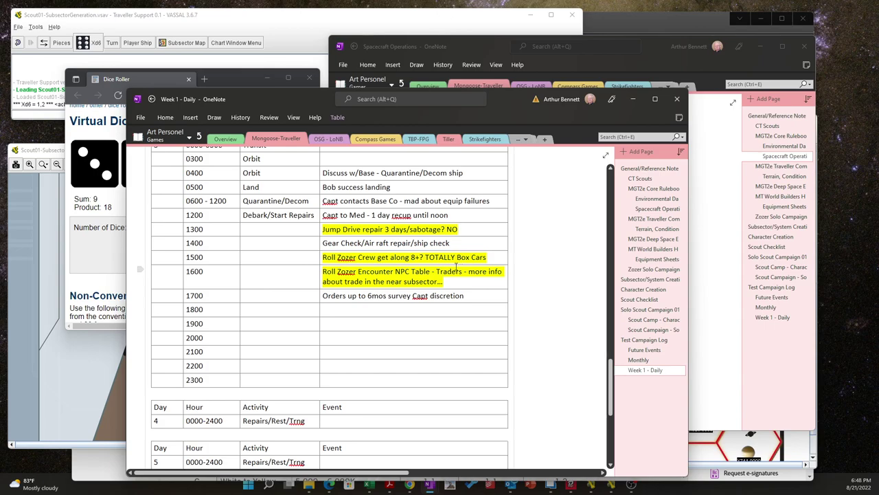
{"action": "scroll", "coordinate": [411, 368], "scroll_direction": "down", "scroll_amount": 4}
{"action": "scroll", "coordinate": [410, 368], "scroll_direction": "down", "scroll_amount": 7}
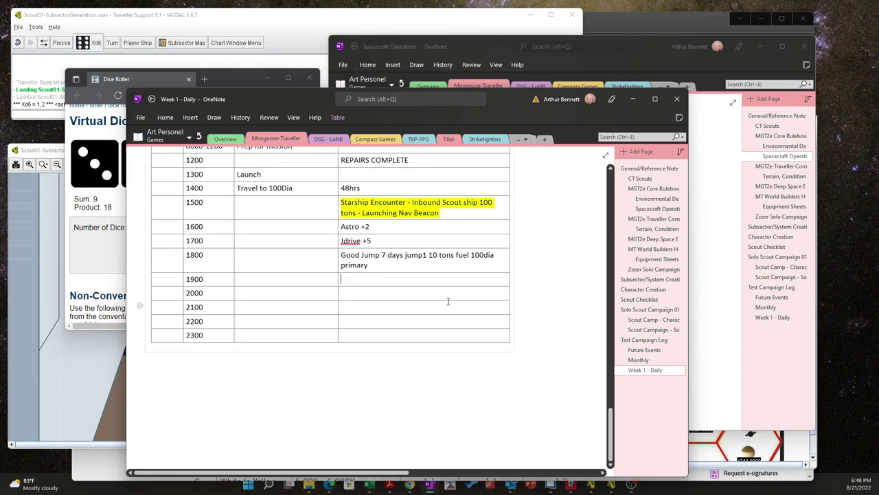
{"action": "type", "text": "Transit Event?"}
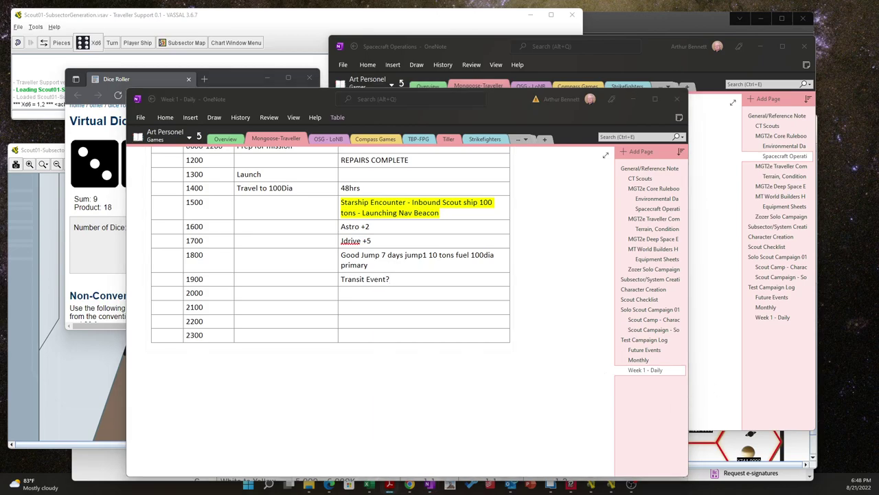
- Bring solo-zozer11.pdf forward and go to page 110's Onboard Events – Scouts D66 table
{"action": "left_click", "coordinate": [389, 484]}
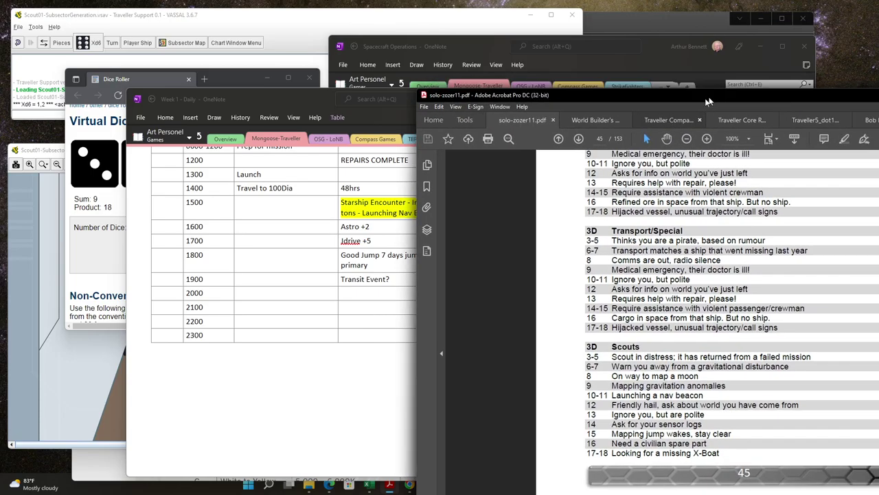
{"action": "left_click_drag", "start_coordinate": [478, 23], "coordinate": [437, 17]}
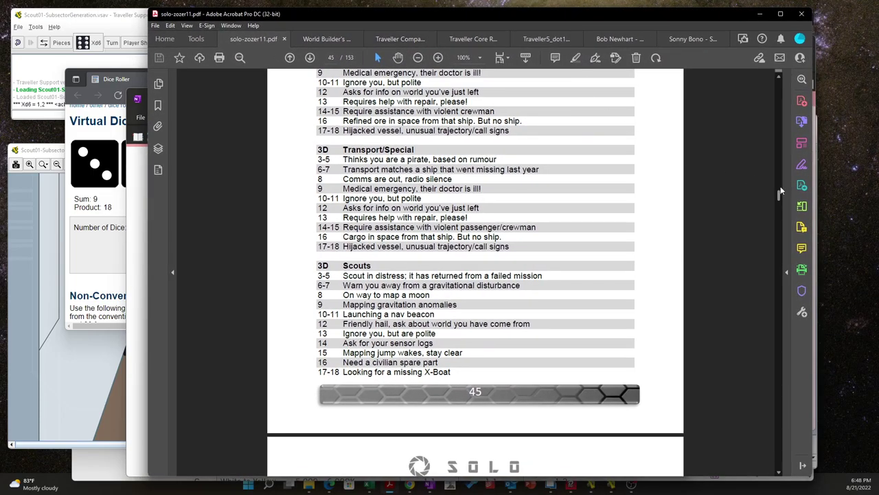
{"action": "left_click_drag", "start_coordinate": [777, 197], "coordinate": [773, 346]}
{"action": "scroll", "coordinate": [624, 341], "scroll_direction": "down", "scroll_amount": 5}
{"action": "scroll", "coordinate": [571, 408], "scroll_direction": "down", "scroll_amount": 15}
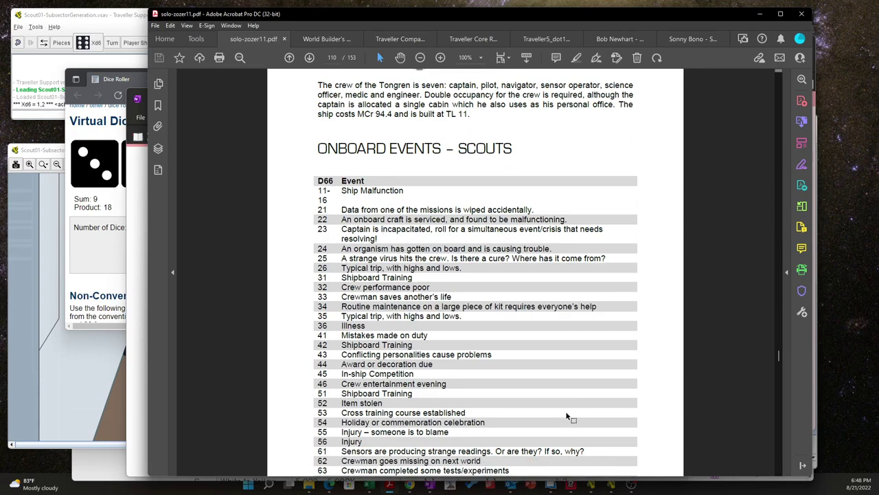
{"action": "scroll", "coordinate": [568, 417], "scroll_direction": "down", "scroll_amount": 1}
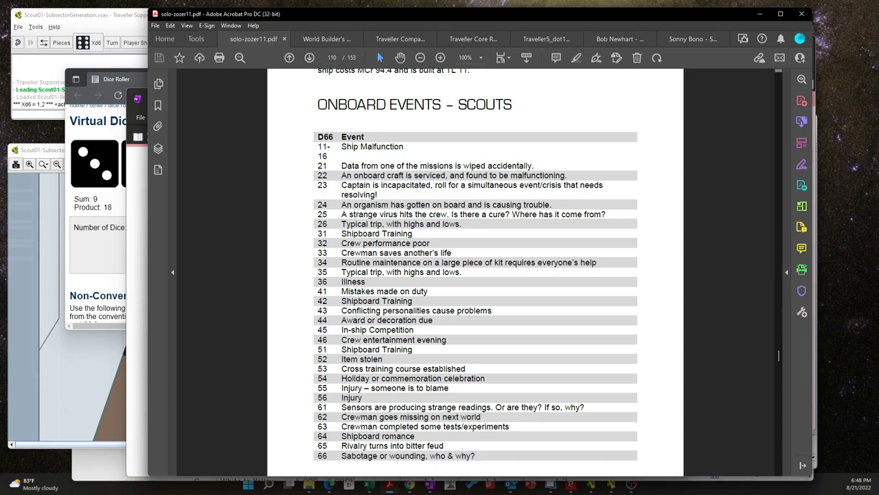
- Roll the two onboard-event dice in Dice Roller, getting 1 and 5 for a total of 6
{"action": "left_click", "coordinate": [113, 271]}
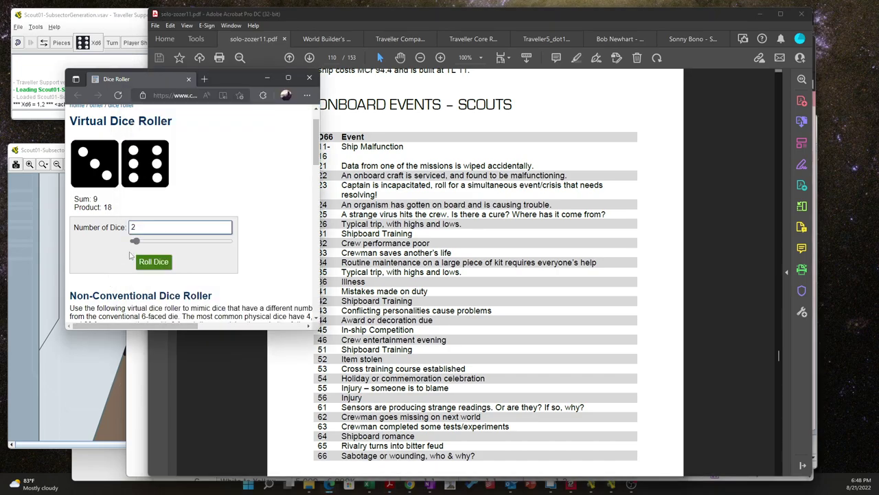
{"action": "left_click", "coordinate": [158, 263]}
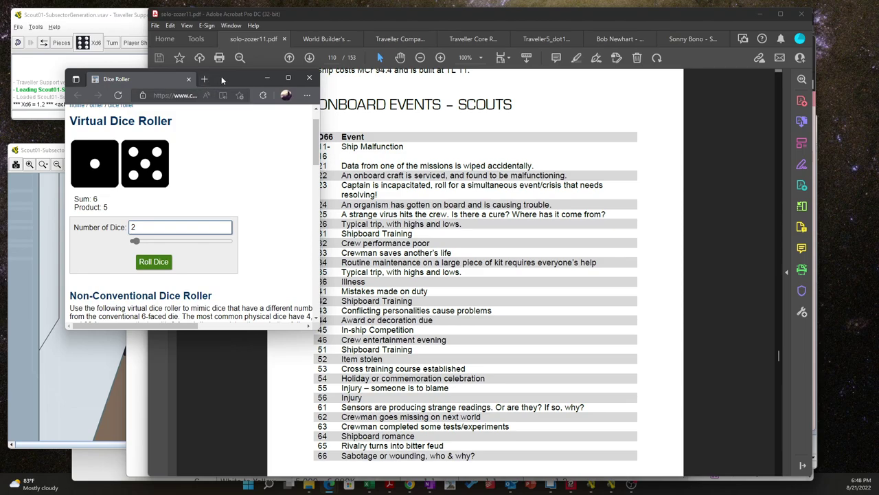
{"action": "left_click_drag", "start_coordinate": [220, 78], "coordinate": [159, 76]}
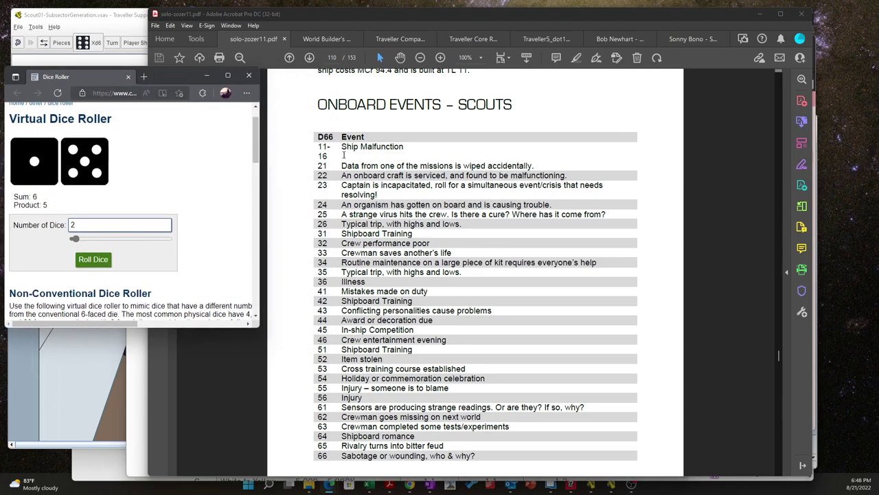
{"action": "scroll", "coordinate": [344, 156], "scroll_direction": "down", "scroll_amount": 3}
{"action": "scroll", "coordinate": [344, 155], "scroll_direction": "up", "scroll_amount": 2}
{"action": "scroll", "coordinate": [344, 156], "scroll_direction": "down", "scroll_amount": 4}
{"action": "scroll", "coordinate": [344, 155], "scroll_direction": "down", "scroll_amount": 4}
{"action": "scroll", "coordinate": [344, 158], "scroll_direction": "up", "scroll_amount": 7}
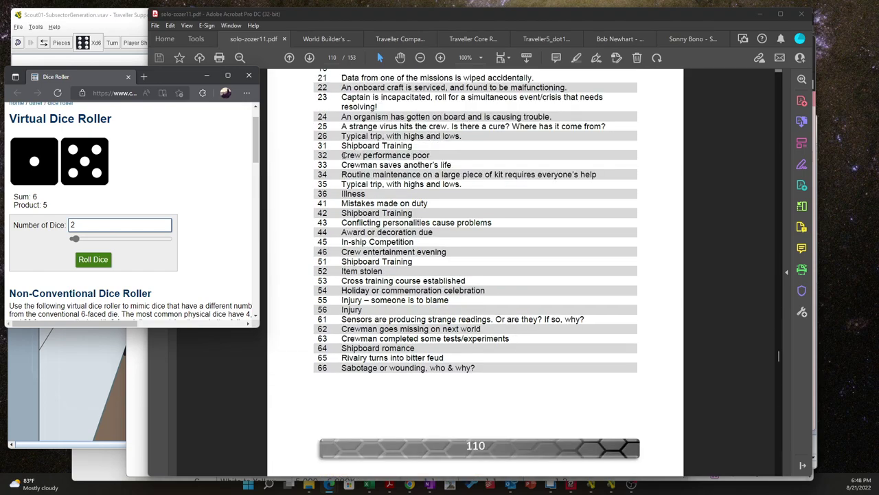
{"action": "left_click", "coordinate": [147, 225]}
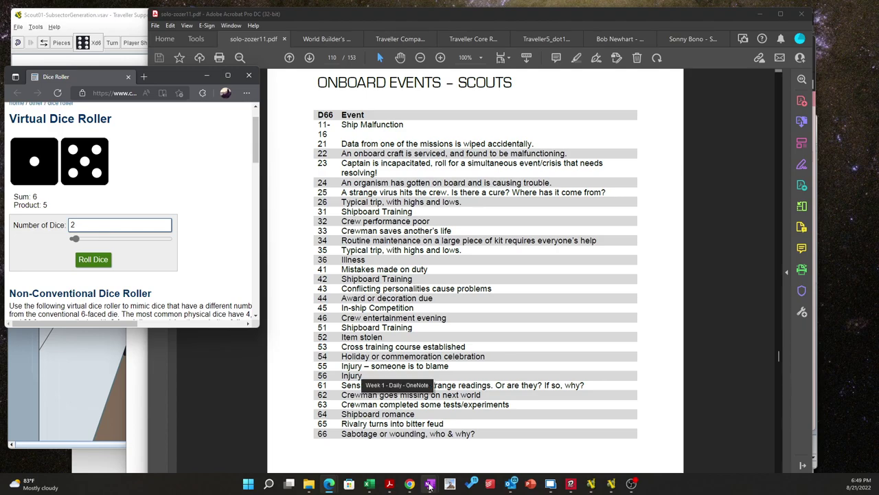
- Back in OneNote, append 'Ship Malfunction' after 'Transit Event?' in Day 6's 1900 row
{"action": "mouse_move", "coordinate": [430, 484]}
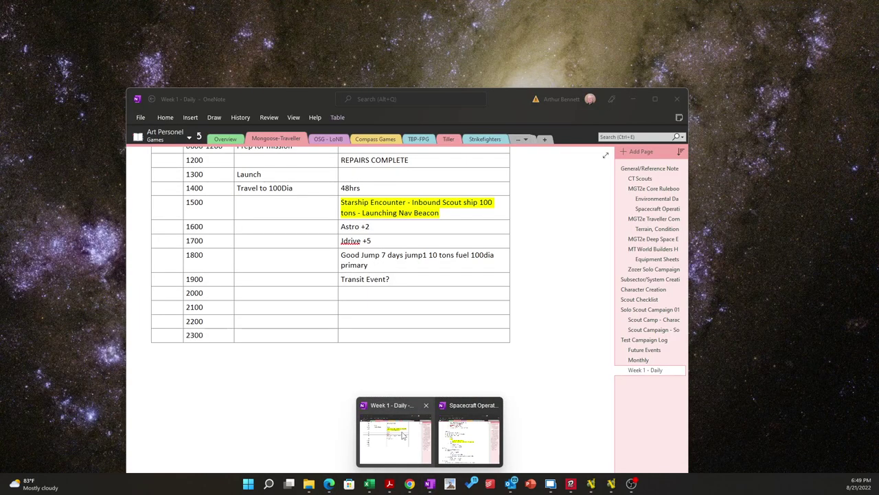
{"action": "left_click", "coordinate": [404, 437]}
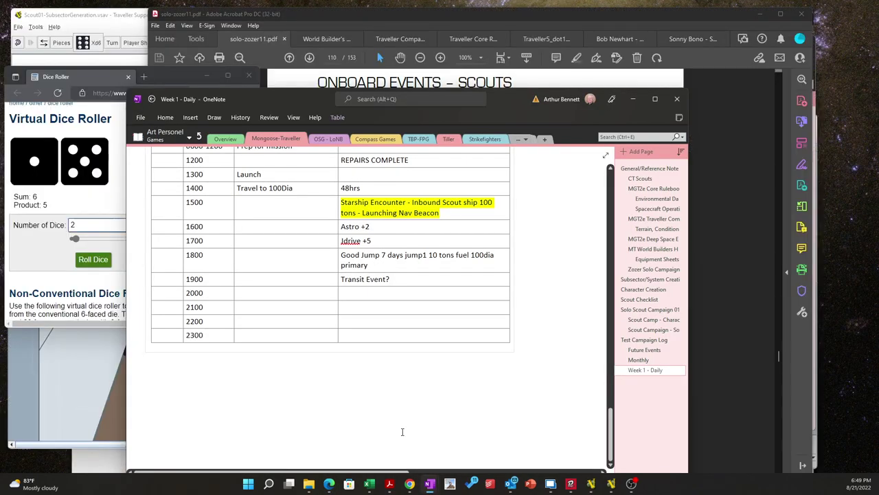
{"action": "left_click", "coordinate": [426, 276]}
{"action": "type", "text": "Ship Malfunction"}
{"action": "scroll", "coordinate": [421, 300], "scroll_direction": "up", "scroll_amount": 3}
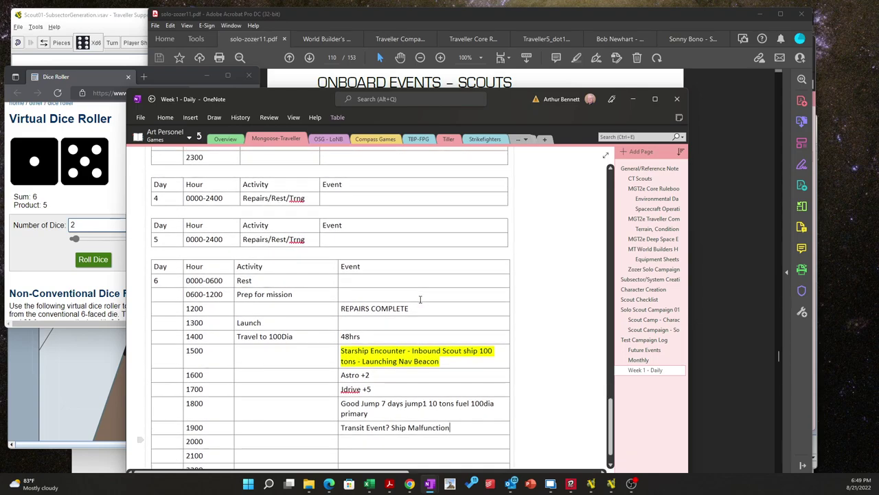
{"action": "scroll", "coordinate": [420, 300], "scroll_direction": "up", "scroll_amount": 7}
{"action": "scroll", "coordinate": [421, 299], "scroll_direction": "down", "scroll_amount": 7}
{"action": "scroll", "coordinate": [420, 300], "scroll_direction": "up", "scroll_amount": 5}
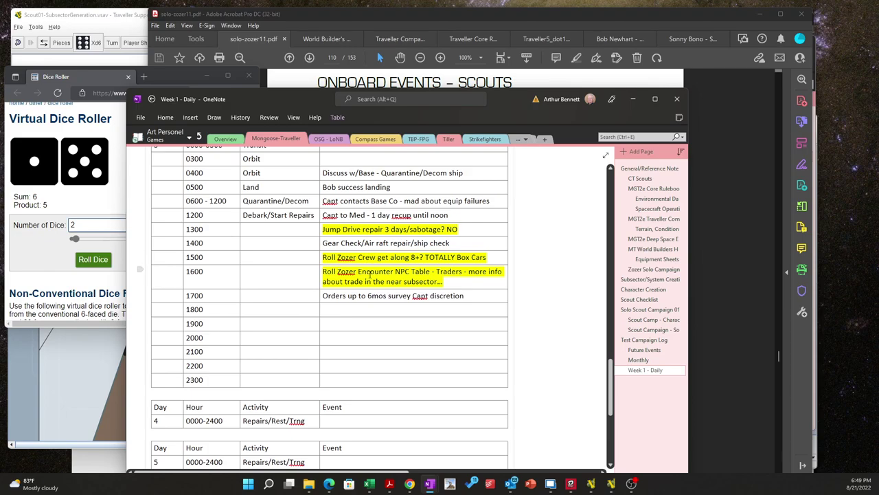
{"action": "scroll", "coordinate": [369, 273], "scroll_direction": "down", "scroll_amount": 6}
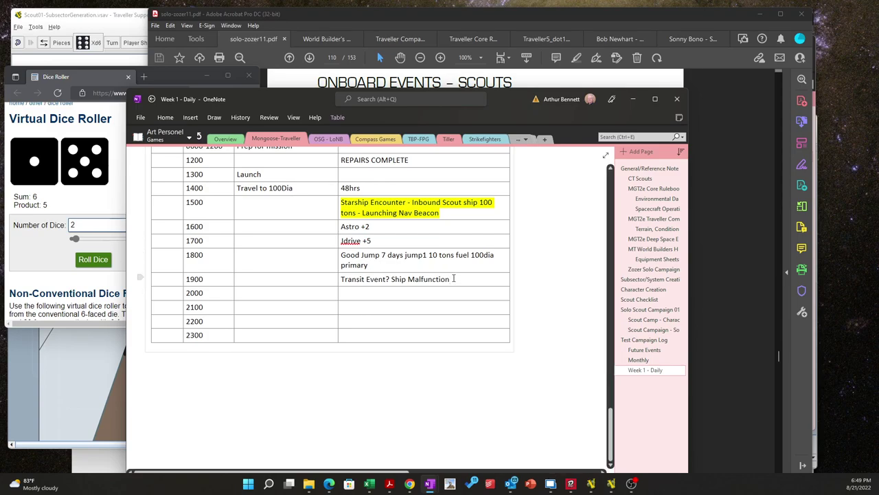
- Highlight the whole 'Transit Event? Ship Malfunction' entry in yellow
{"action": "key", "text": "ctrl+shift+Left"}
{"action": "key", "text": "ctrl+shift+Left"}
{"action": "key", "text": "ctrl+shift+Left"}
{"action": "key", "text": "ctrl+shift+Left"}
{"action": "key", "text": "ctrl+shift+Left"}
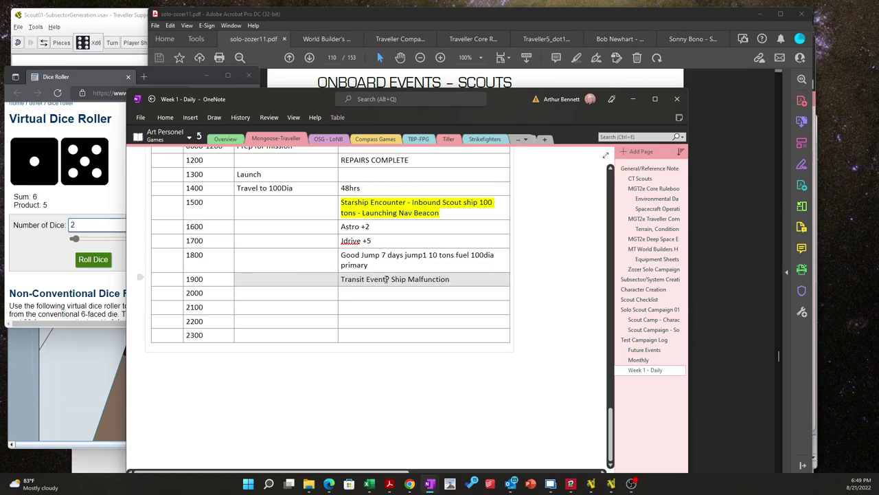
{"action": "left_click", "coordinate": [458, 279]}
{"action": "left_click_drag", "start_coordinate": [458, 279], "coordinate": [341, 279]}
{"action": "right_click", "coordinate": [366, 280]}
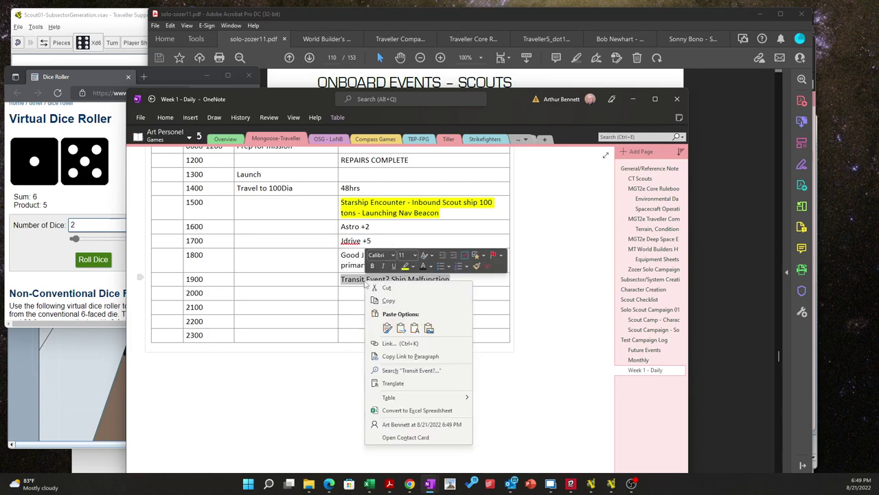
{"action": "left_click", "coordinate": [405, 266]}
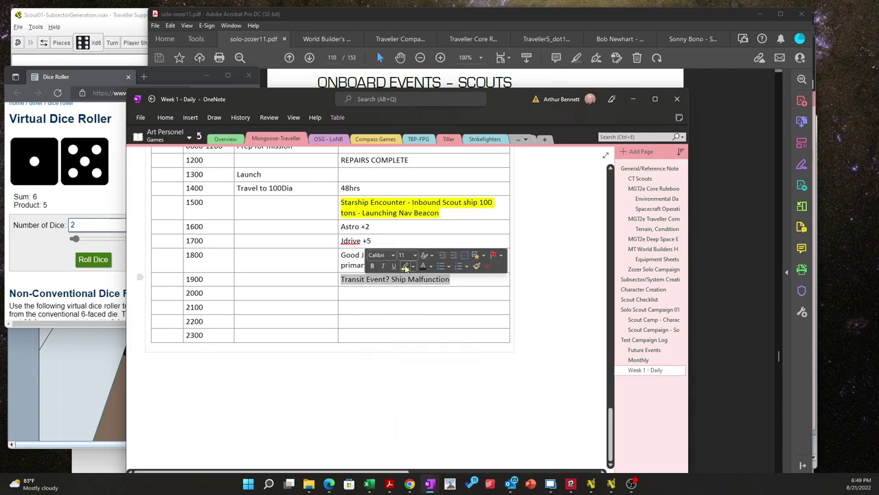
{"action": "left_click", "coordinate": [405, 295]}
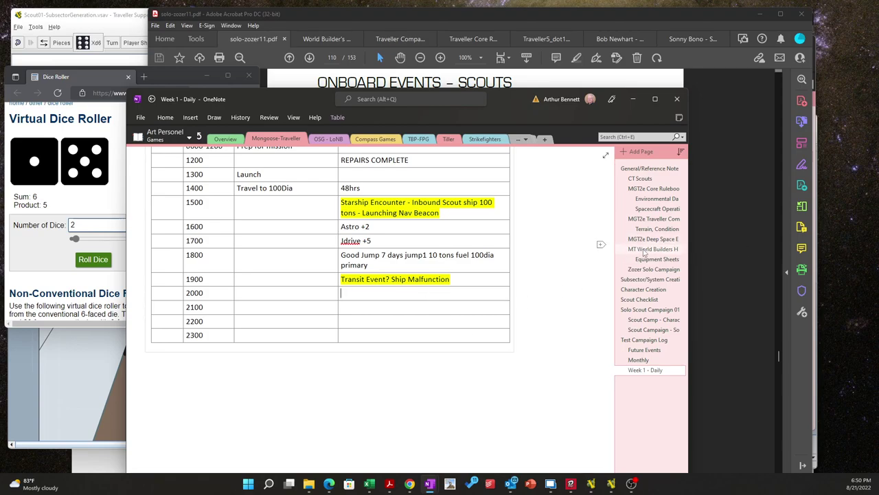
{"action": "scroll", "coordinate": [399, 298], "scroll_direction": "up", "scroll_amount": 4}
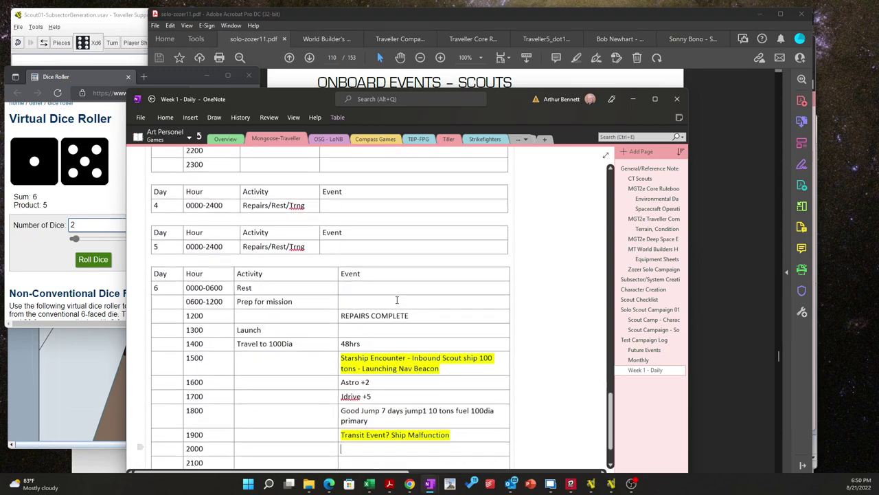
{"action": "scroll", "coordinate": [397, 300], "scroll_direction": "down", "scroll_amount": 2}
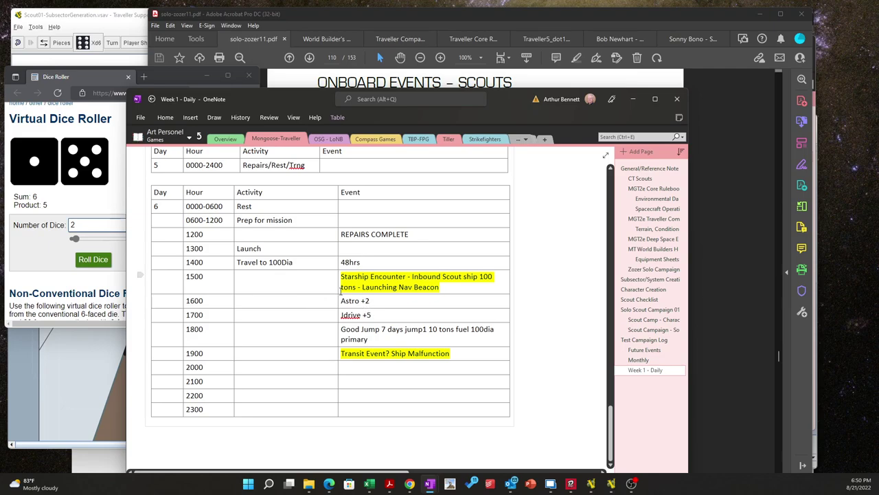
{"action": "scroll", "coordinate": [337, 293], "scroll_direction": "up", "scroll_amount": 2}
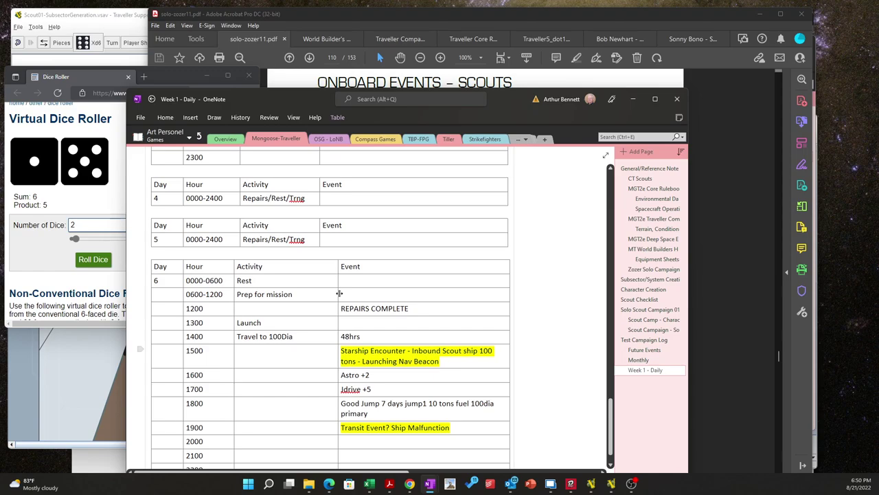
{"action": "scroll", "coordinate": [338, 293], "scroll_direction": "down", "scroll_amount": 3}
{"action": "scroll", "coordinate": [338, 293], "scroll_direction": "up", "scroll_amount": 3}
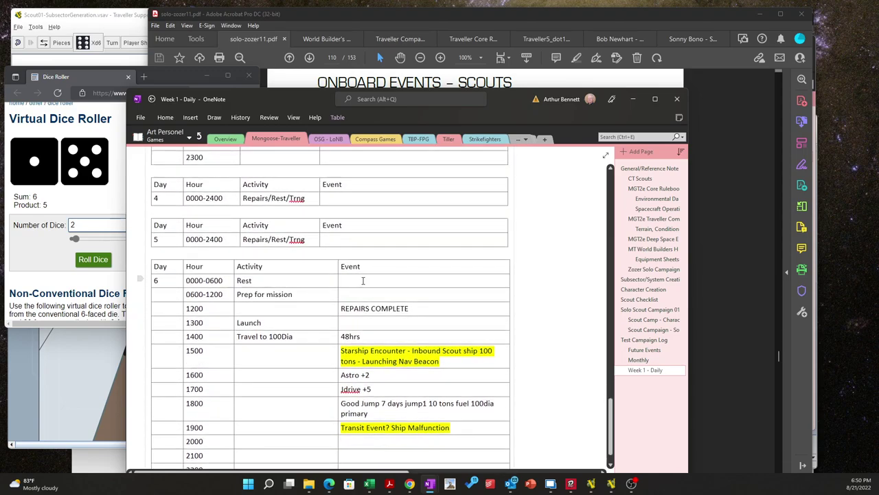